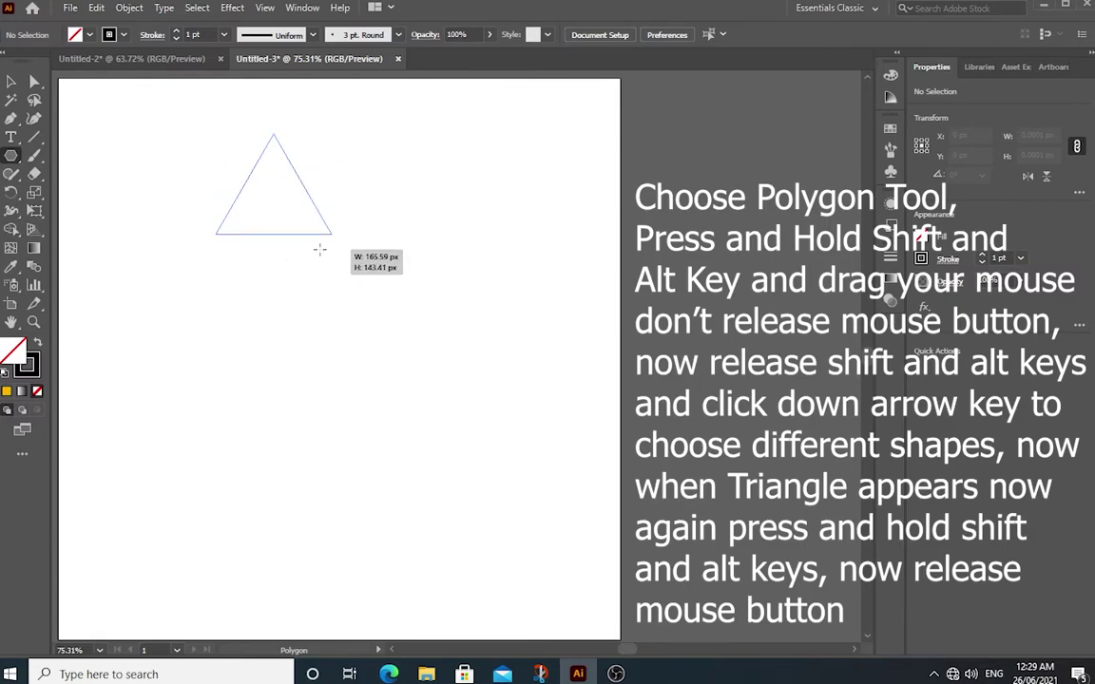
Move the triangle down and to the right, closer to the middle of the artboard, and deselect it
{"action": "left_click", "coordinate": [11, 84]}
{"action": "left_click", "coordinate": [318, 292]}
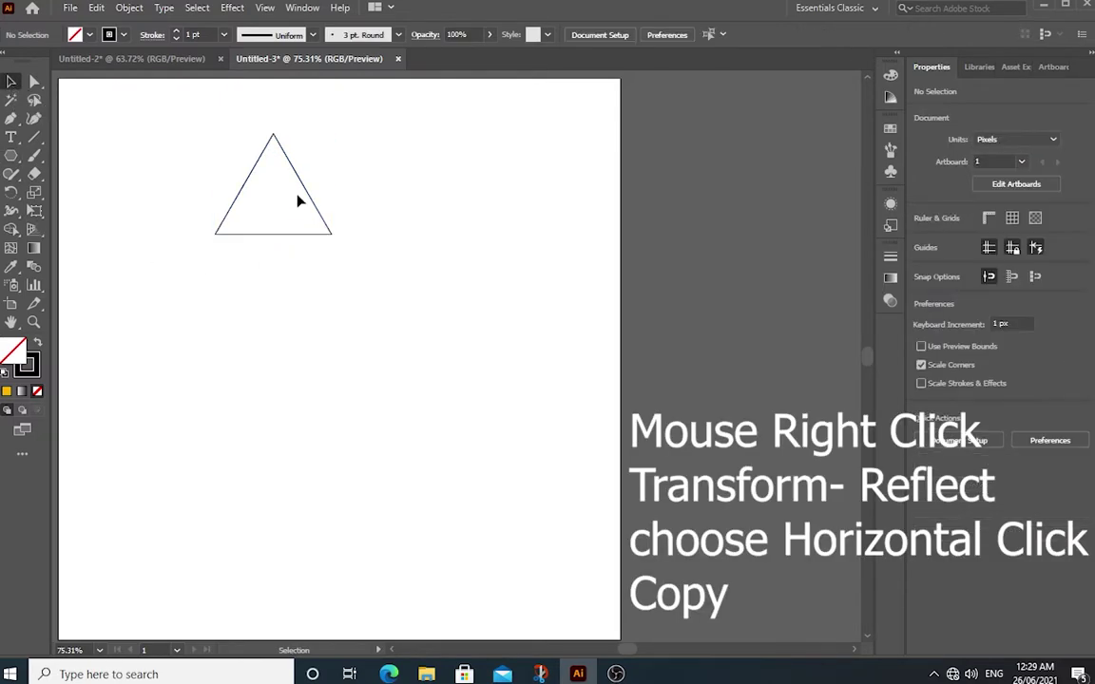
{"action": "left_click_drag", "start_coordinate": [304, 194], "coordinate": [362, 320]}
{"action": "left_click", "coordinate": [403, 440]}
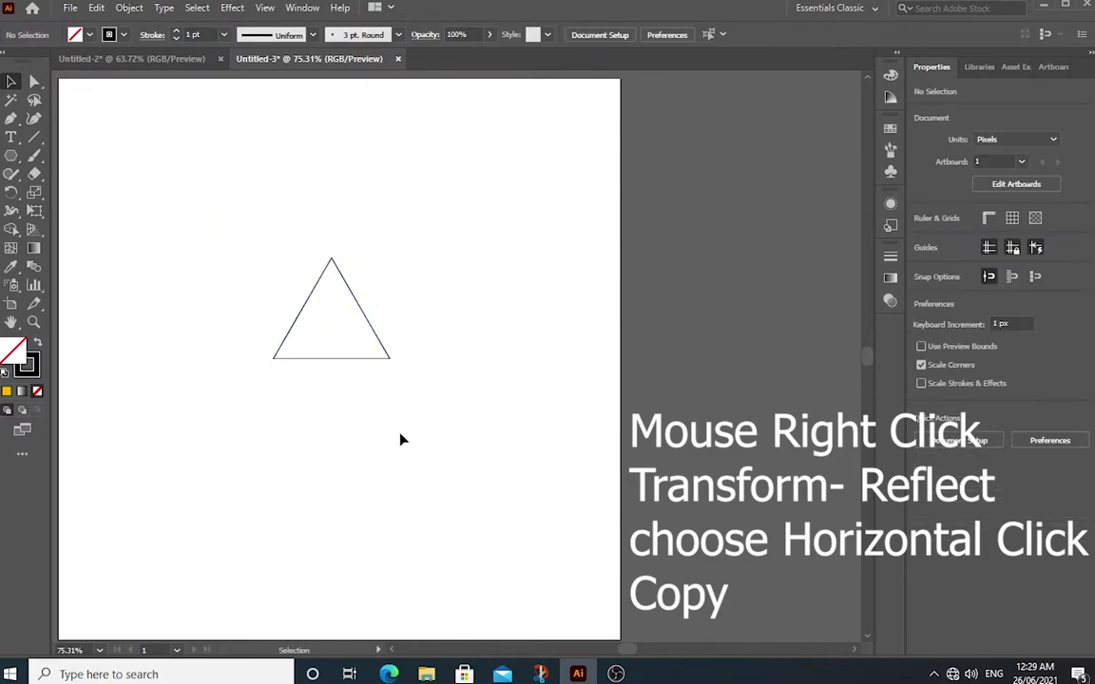
Reflect the triangle across the horizontal axis as a copy
{"action": "left_click", "coordinate": [351, 302]}
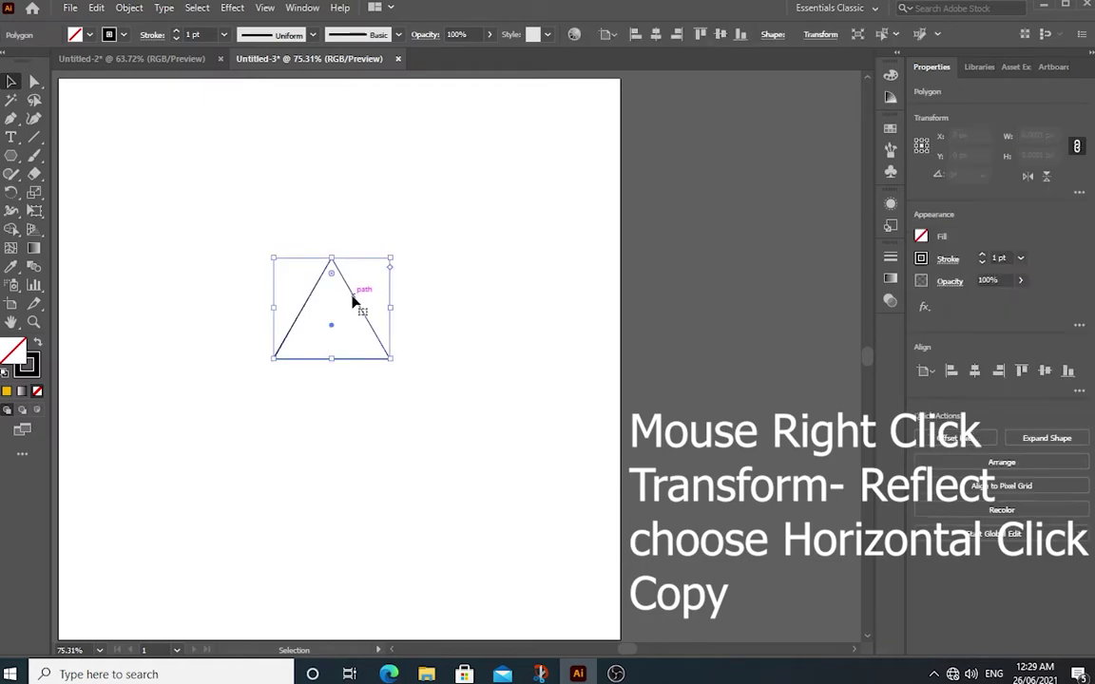
{"action": "right_click", "coordinate": [352, 302]}
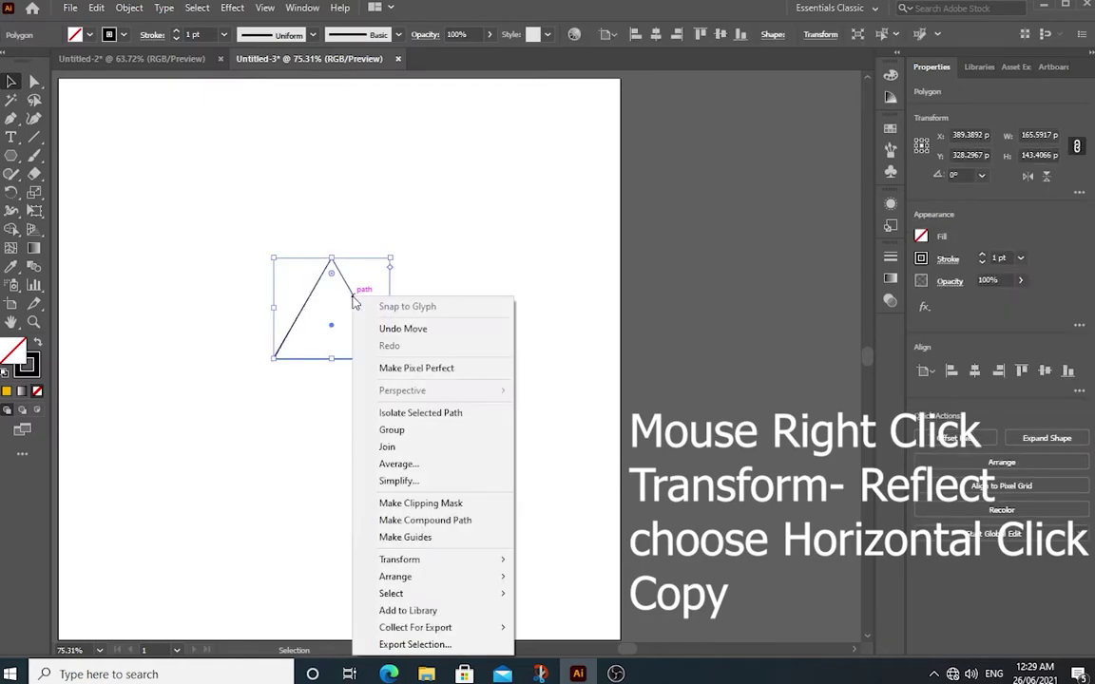
{"action": "mouse_move", "coordinate": [416, 566]}
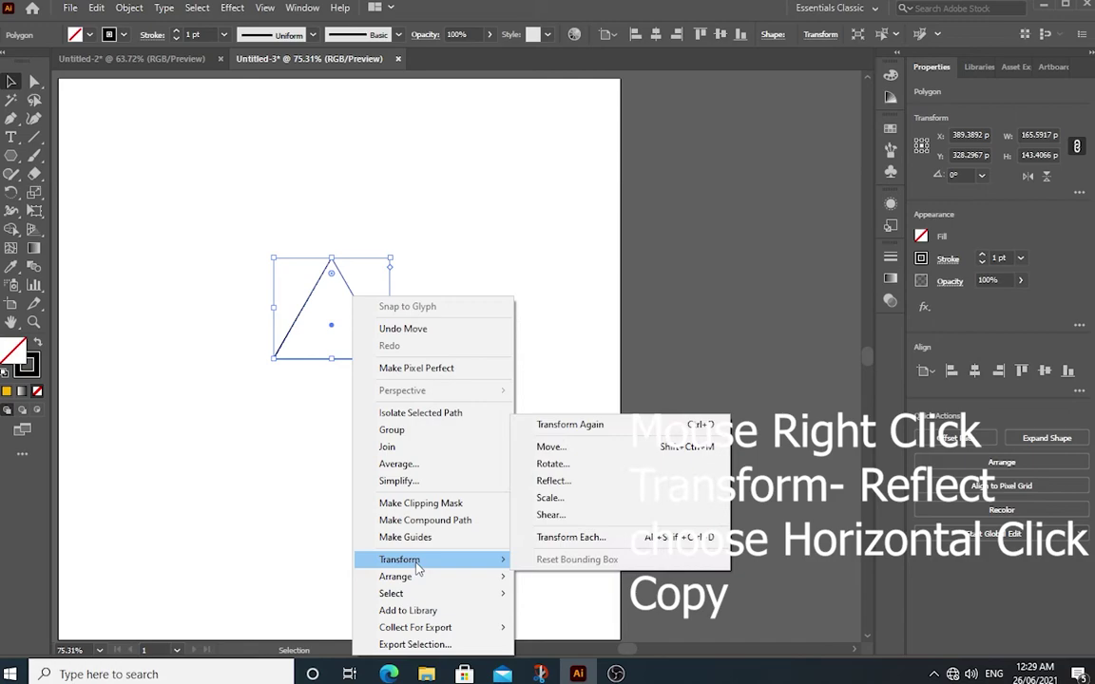
{"action": "left_click", "coordinate": [566, 484]}
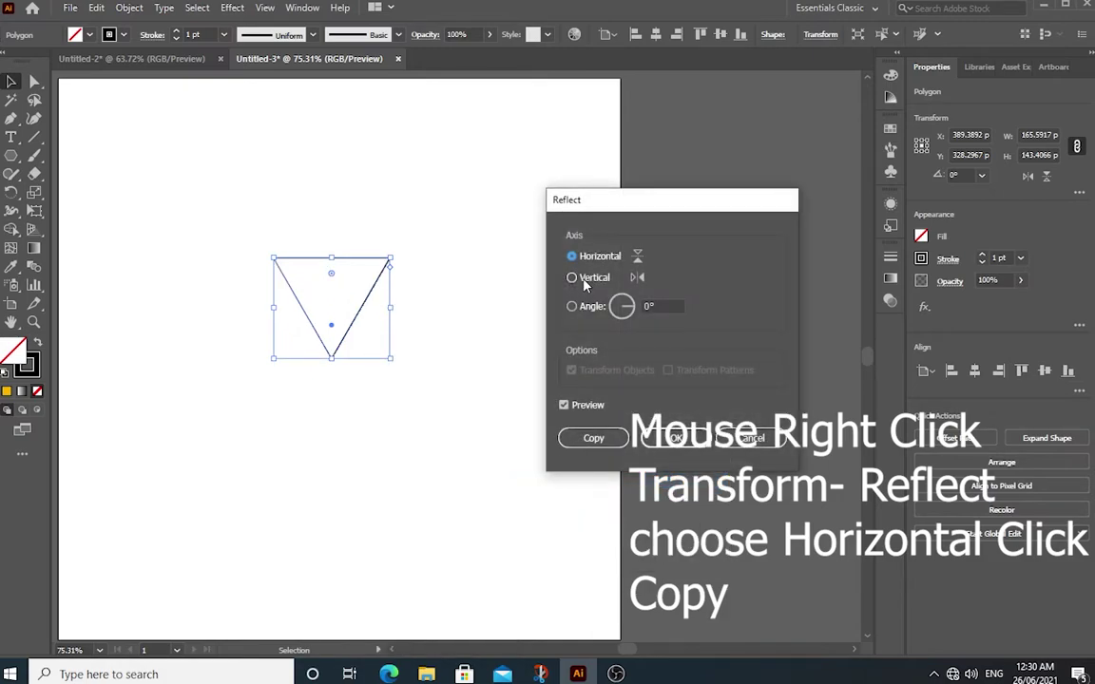
{"action": "left_click", "coordinate": [572, 257]}
{"action": "left_click", "coordinate": [593, 438]}
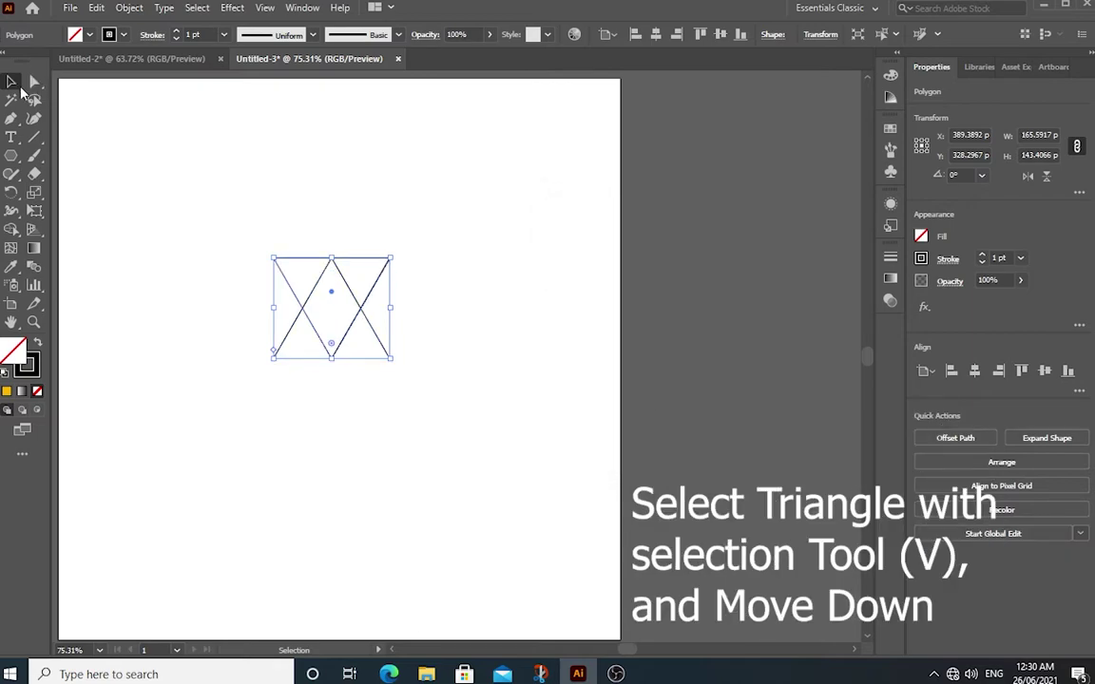
Move the inverted triangle so its upper-right corner meets the lower-left corner of the upright triangle
{"action": "left_click", "coordinate": [111, 190]}
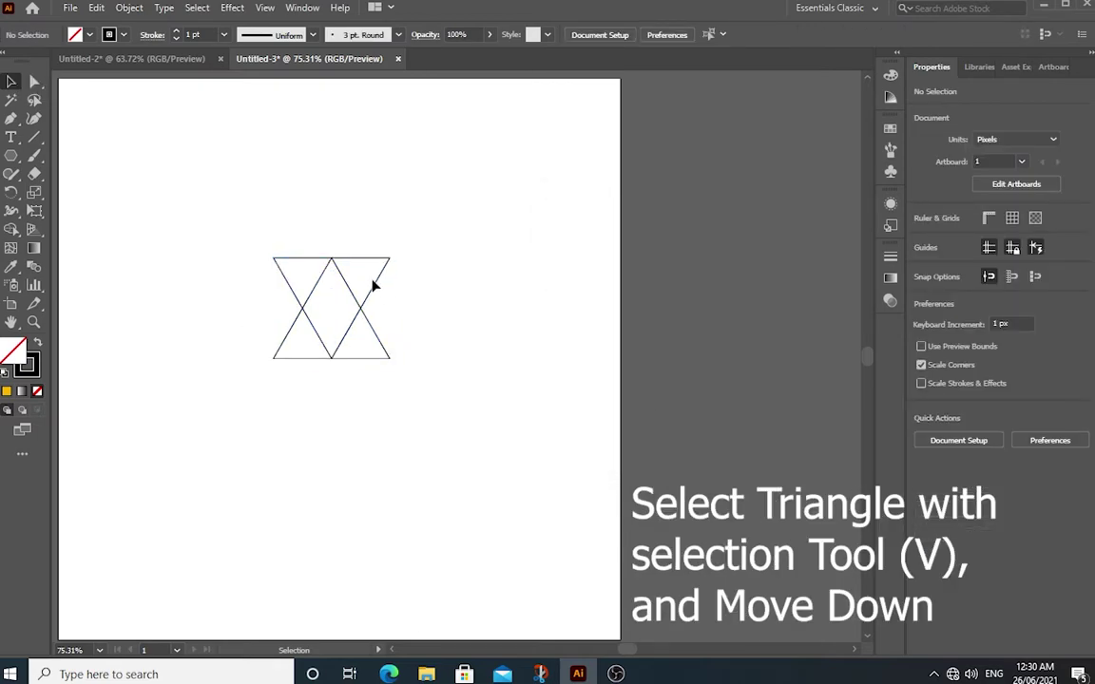
{"action": "left_click_drag", "start_coordinate": [377, 283], "coordinate": [268, 385]}
{"action": "left_click", "coordinate": [264, 391]}
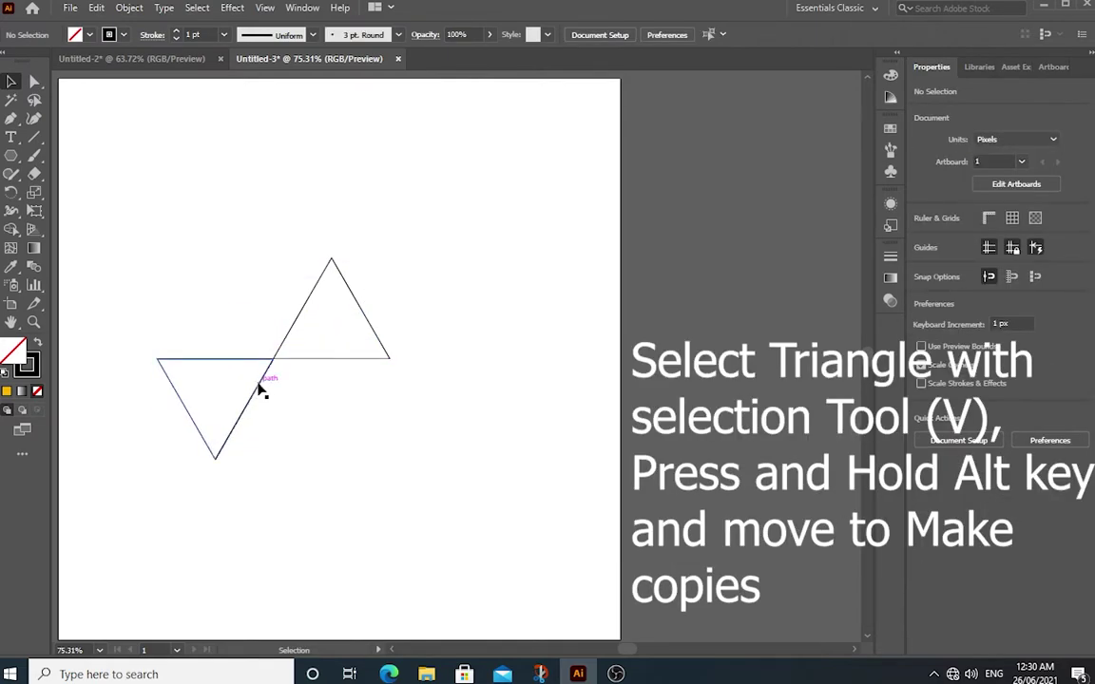
Duplicate the inverted triangle onto the upright triangle's lower-right corner and again onto its apex
{"action": "left_click_drag", "start_coordinate": [261, 388], "coordinate": [490, 386]}
{"action": "left_click", "coordinate": [494, 331]}
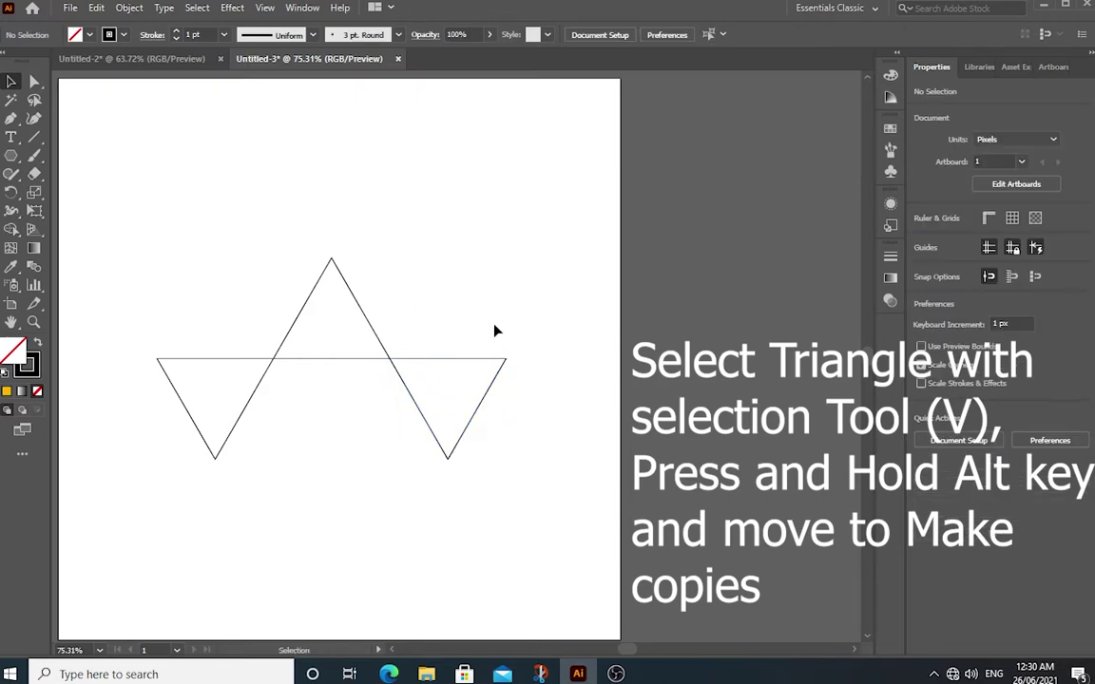
{"action": "left_click_drag", "start_coordinate": [472, 364], "coordinate": [356, 165]}
{"action": "left_click", "coordinate": [478, 243]}
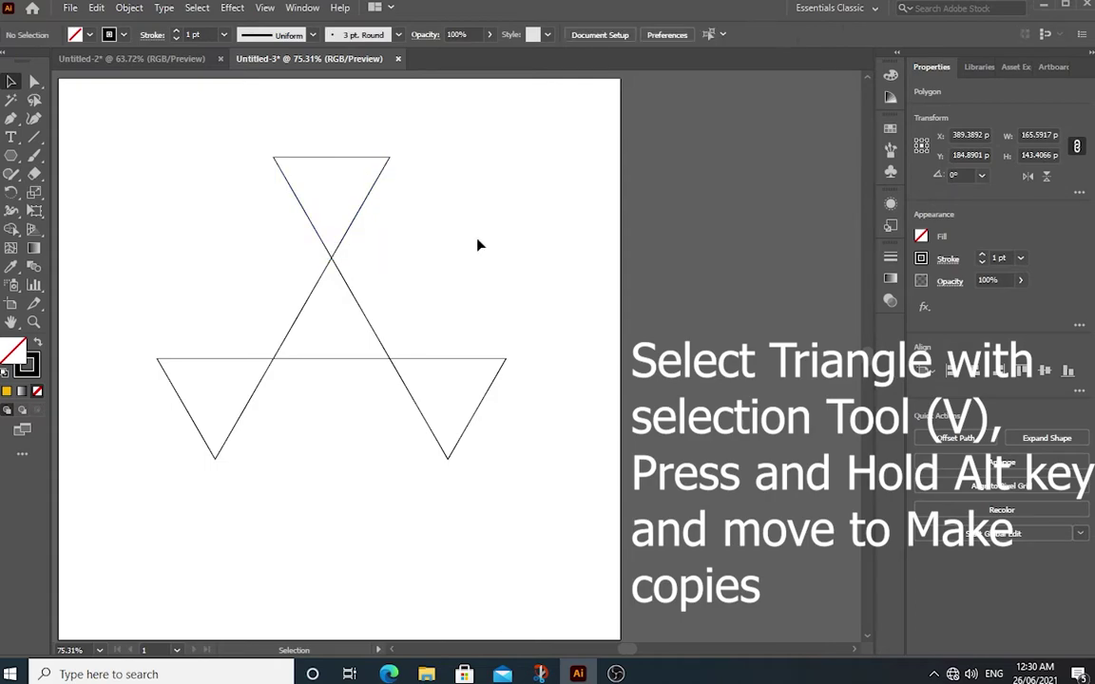
Draw straight line segments joining the outer triangle corners along the left, top, right and bottom sides of the figure
{"action": "left_click", "coordinate": [31, 143]}
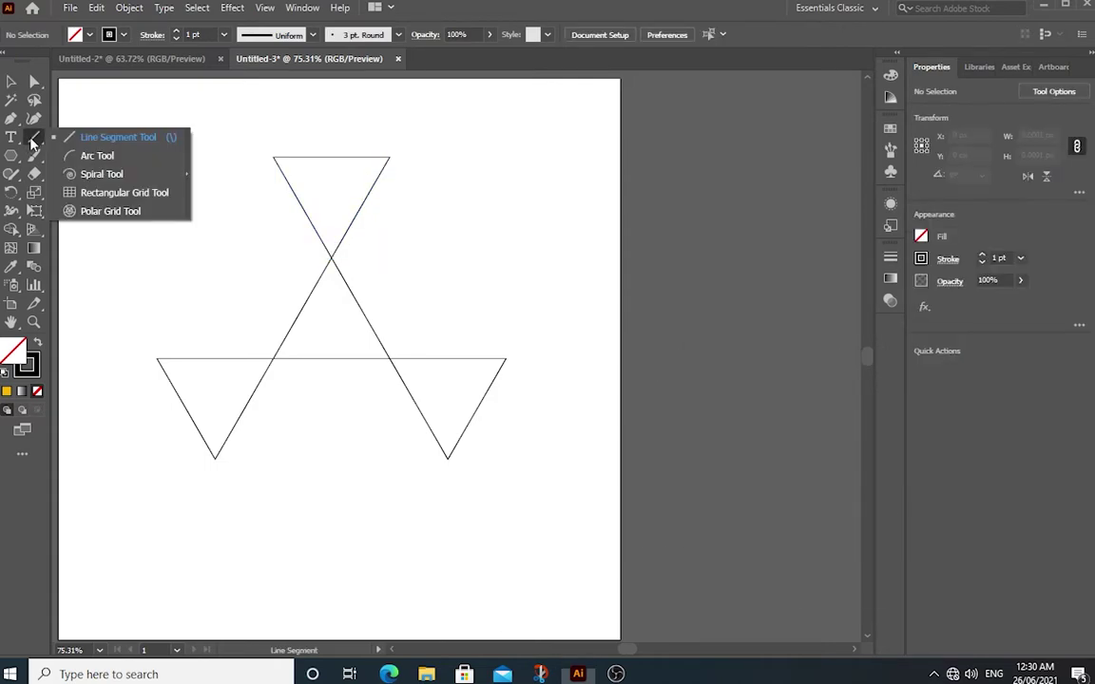
{"action": "left_click", "coordinate": [88, 140]}
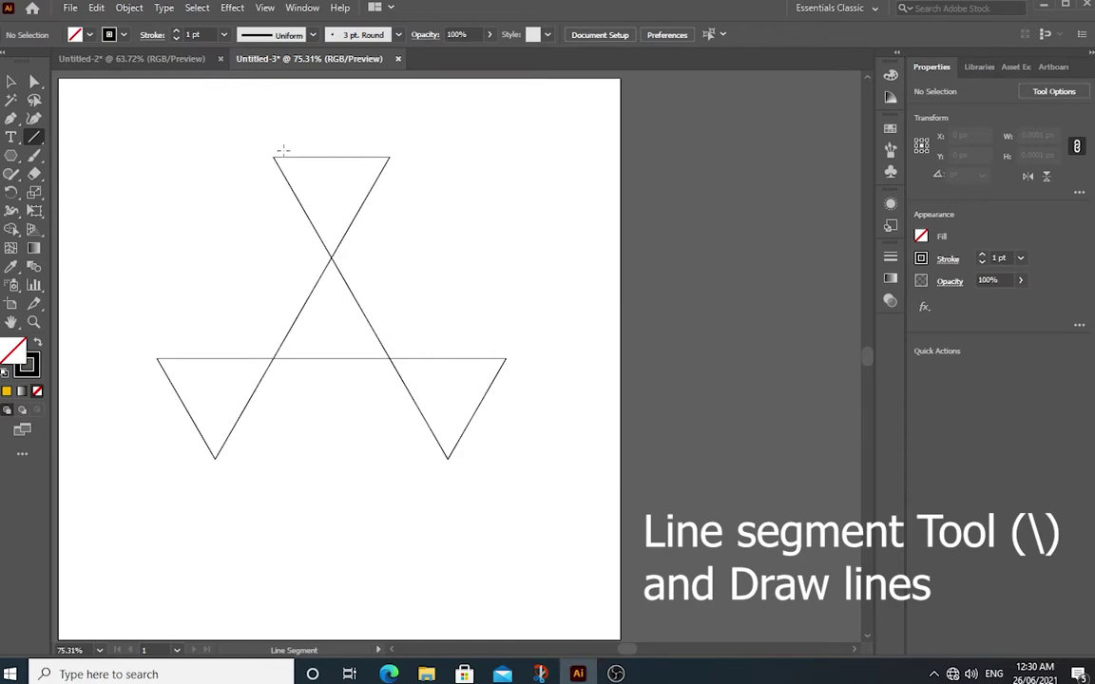
{"action": "left_click_drag", "start_coordinate": [273, 157], "coordinate": [156, 359]}
{"action": "left_click_drag", "start_coordinate": [272, 158], "coordinate": [389, 156]}
{"action": "left_click_drag", "start_coordinate": [390, 158], "coordinate": [505, 358]}
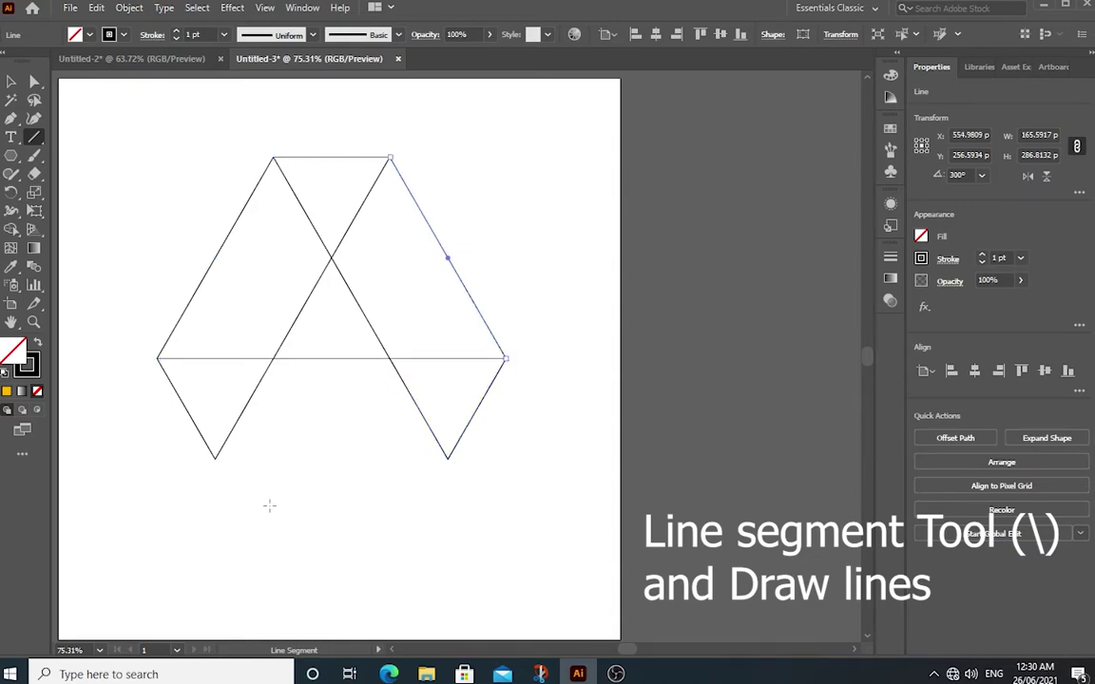
{"action": "left_click_drag", "start_coordinate": [215, 459], "coordinate": [448, 459]}
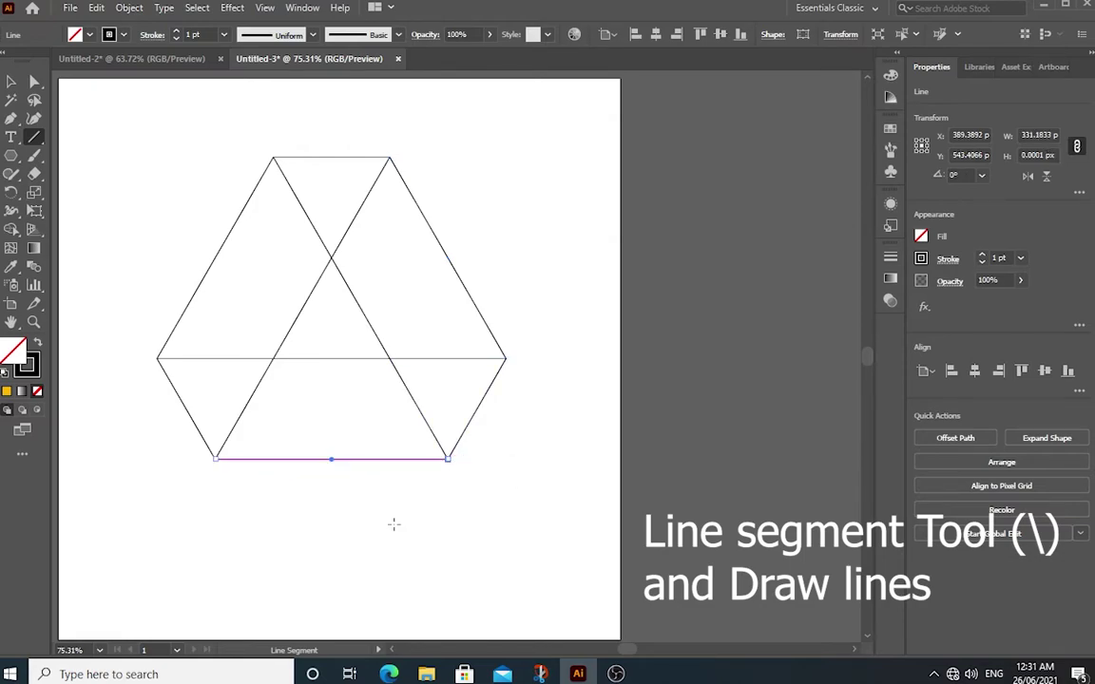
Select the whole figure and use Shape Builder to form the left parallelogram, bottom trapezoid and right parallelogram
{"action": "left_click", "coordinate": [12, 83]}
{"action": "left_click", "coordinate": [98, 160]}
{"action": "left_click_drag", "start_coordinate": [172, 128], "coordinate": [480, 516]}
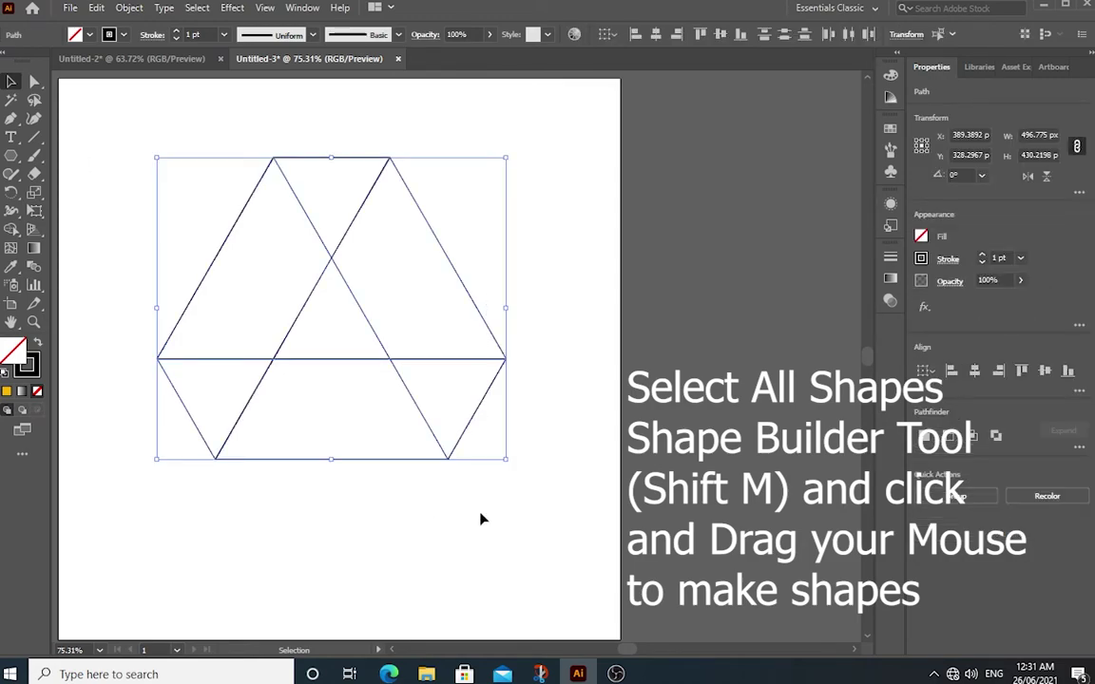
{"action": "left_click", "coordinate": [14, 230]}
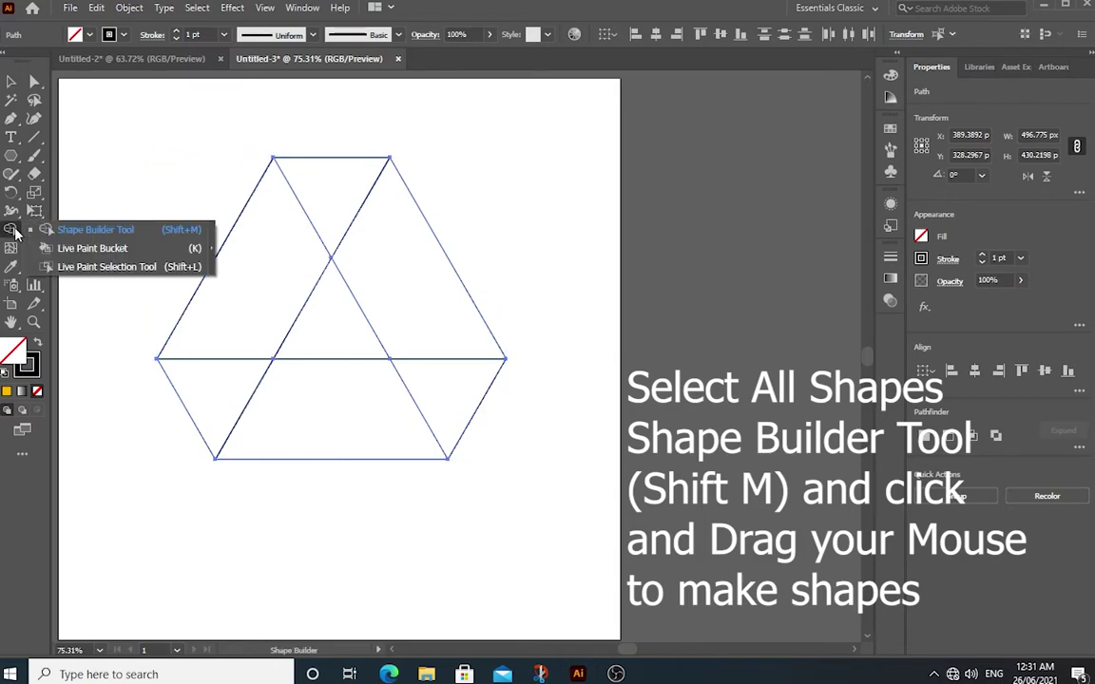
{"action": "left_click", "coordinate": [91, 233]}
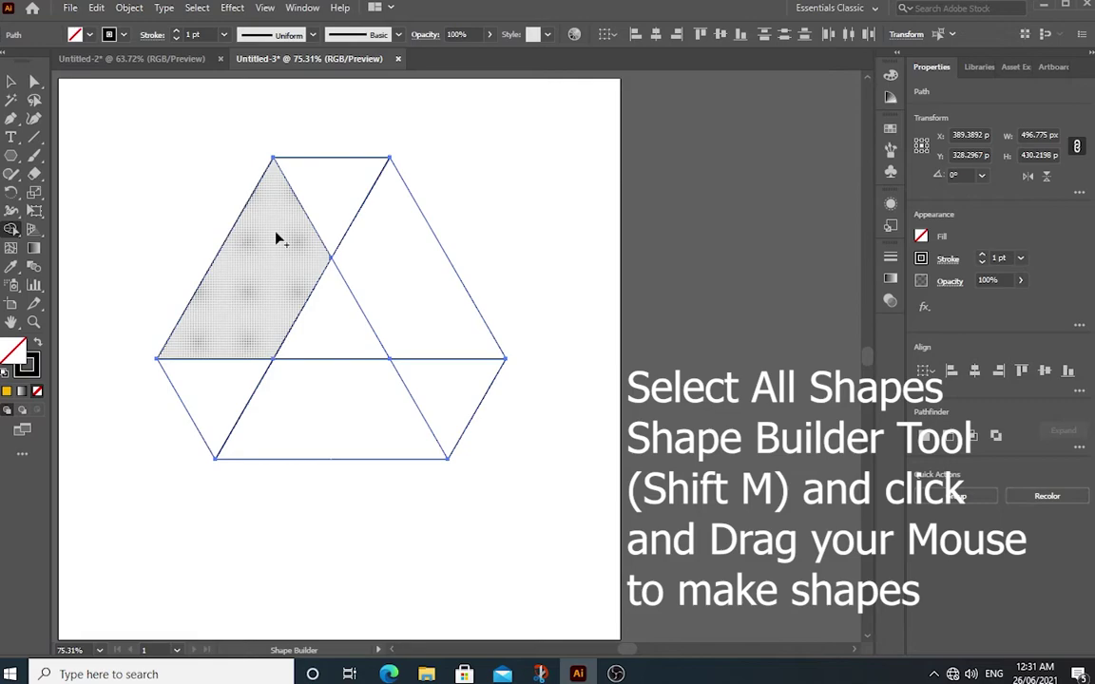
{"action": "left_click_drag", "start_coordinate": [277, 237], "coordinate": [228, 344]}
{"action": "left_click_drag", "start_coordinate": [273, 409], "coordinate": [423, 409]}
{"action": "left_click_drag", "start_coordinate": [376, 226], "coordinate": [436, 342]}
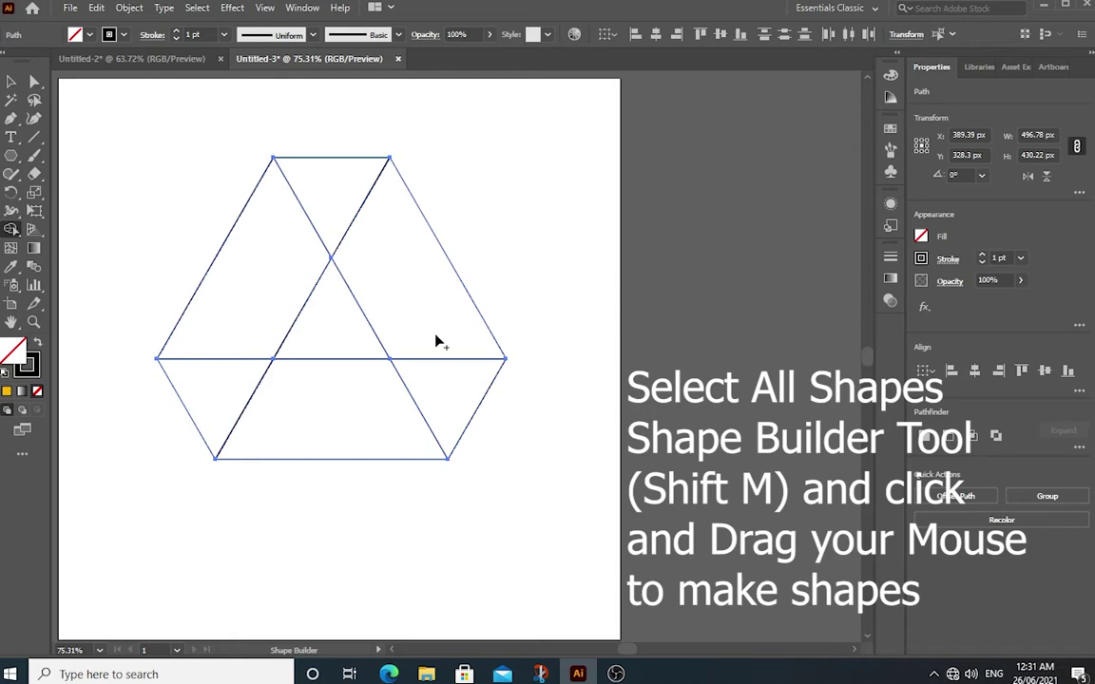
Fill the top inverted triangle with the dark green swatch below the artboard using the Eyedropper
{"action": "left_click", "coordinate": [12, 84]}
{"action": "left_click", "coordinate": [330, 171]}
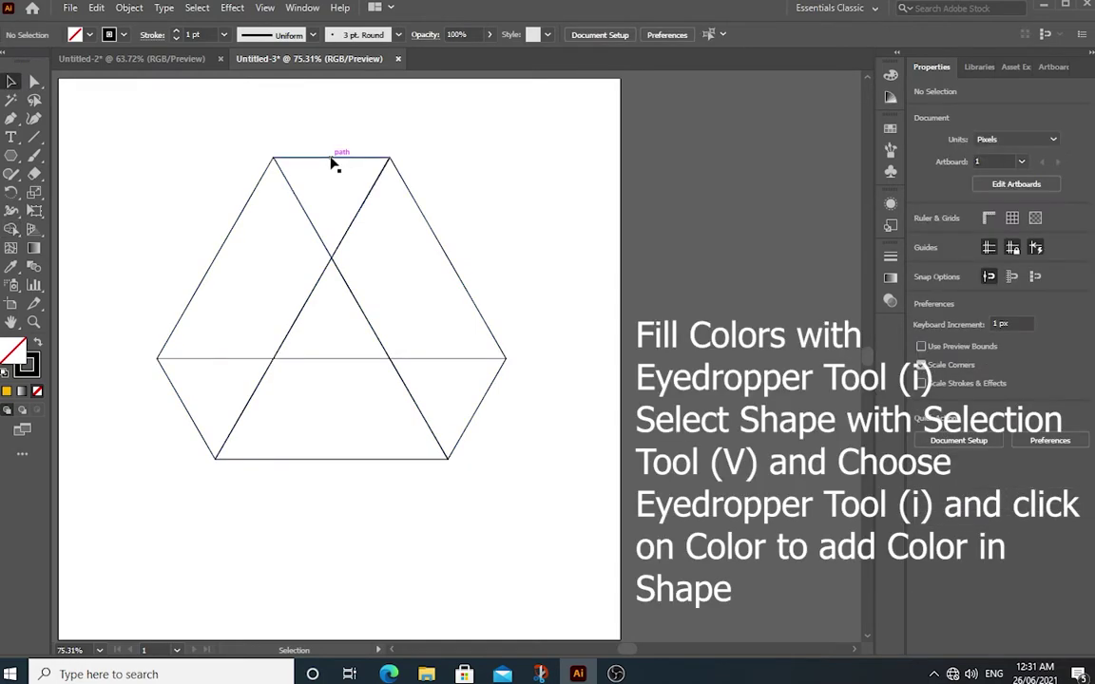
{"action": "left_click", "coordinate": [332, 164]}
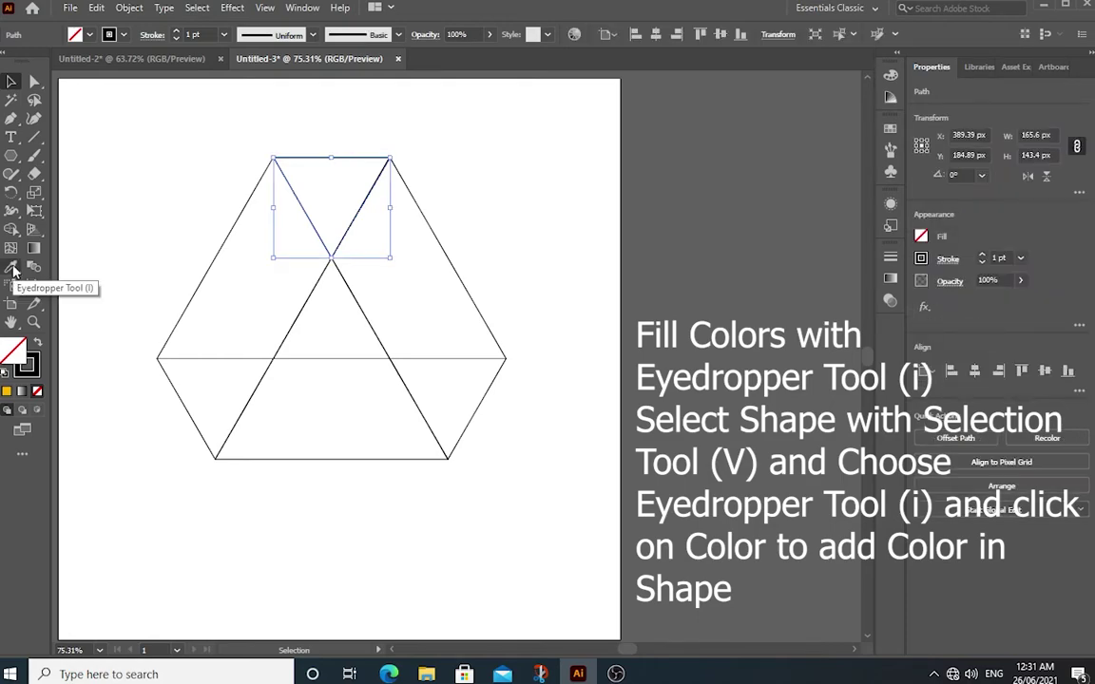
{"action": "left_click_drag", "start_coordinate": [12, 269], "coordinate": [93, 270]}
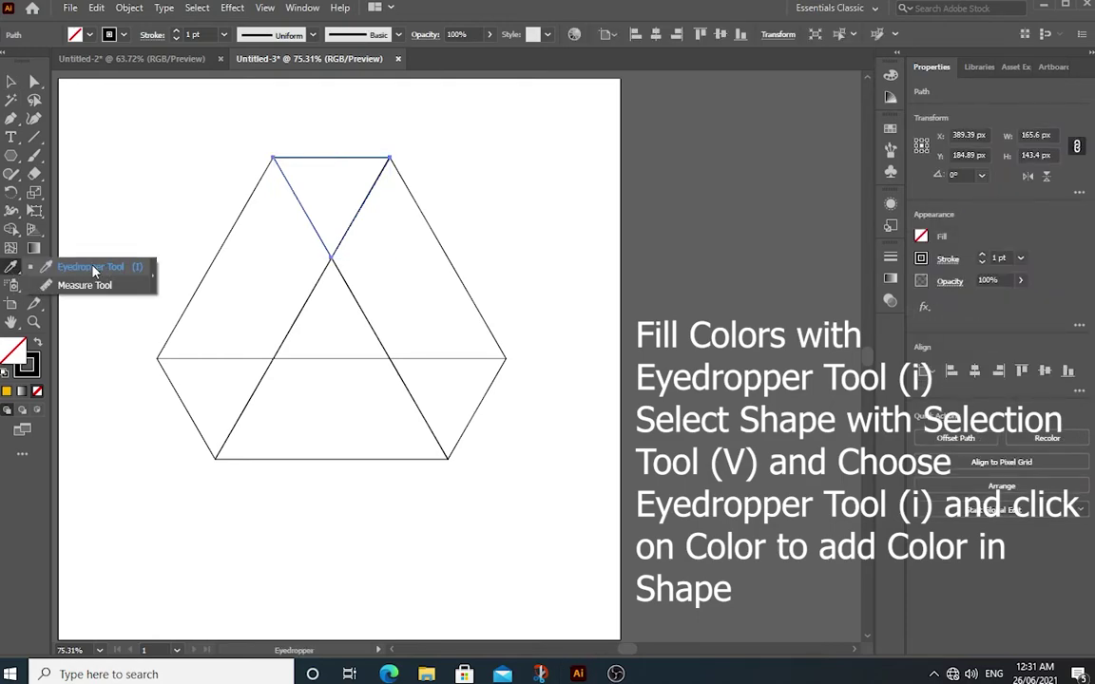
{"action": "scroll", "coordinate": [119, 311], "scroll_direction": "down", "scroll_amount": 4}
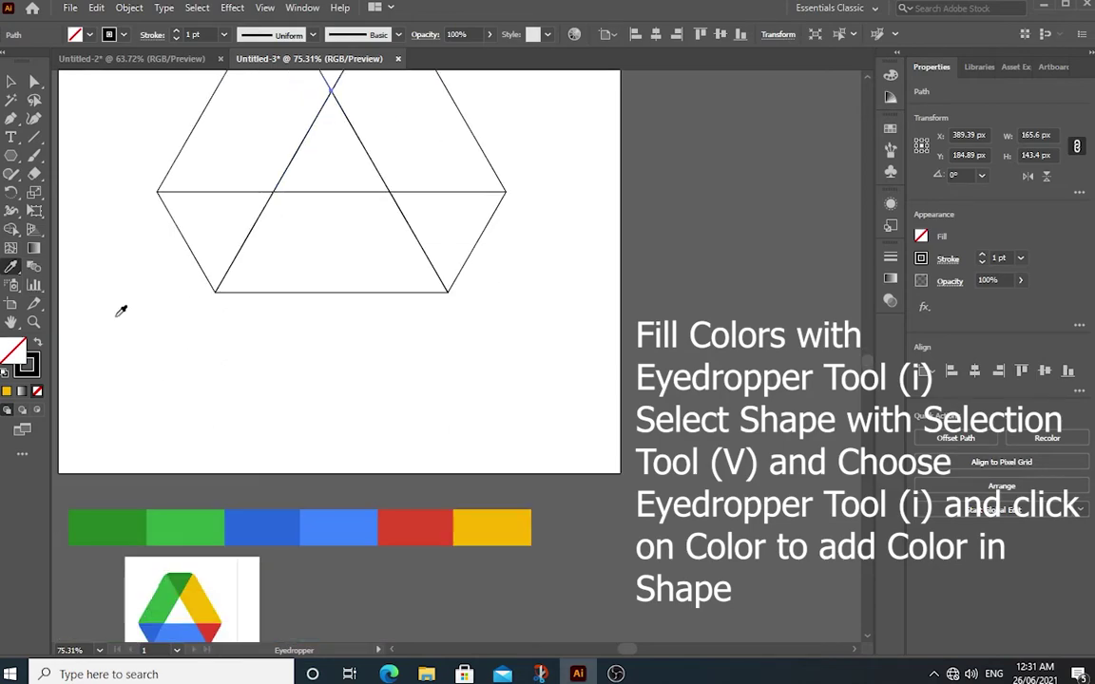
{"action": "left_click", "coordinate": [119, 518]}
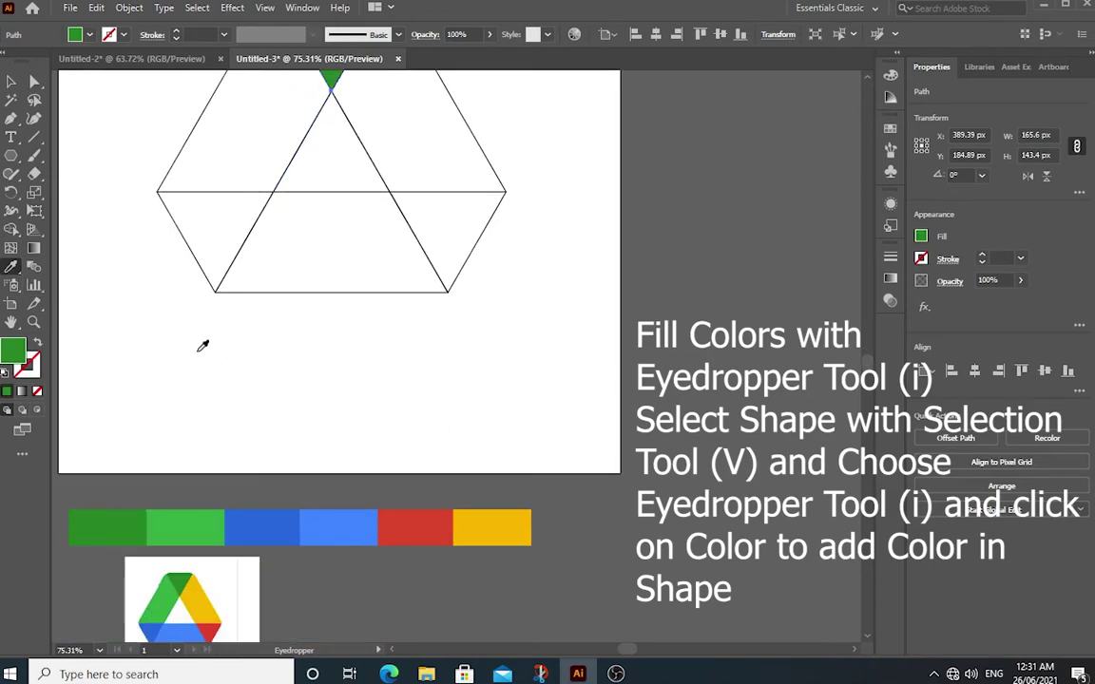
{"action": "scroll", "coordinate": [202, 346], "scroll_direction": "up", "scroll_amount": 4}
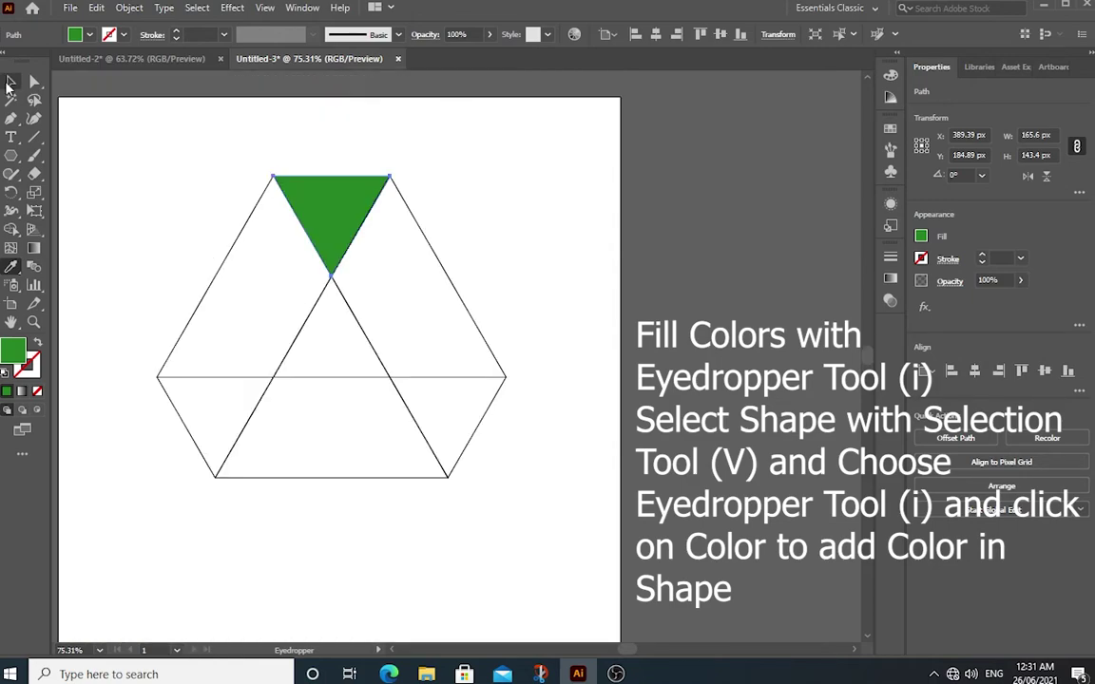
Fill the left parallelogram with the light green swatch using the Eyedropper
{"action": "key", "text": "v"}
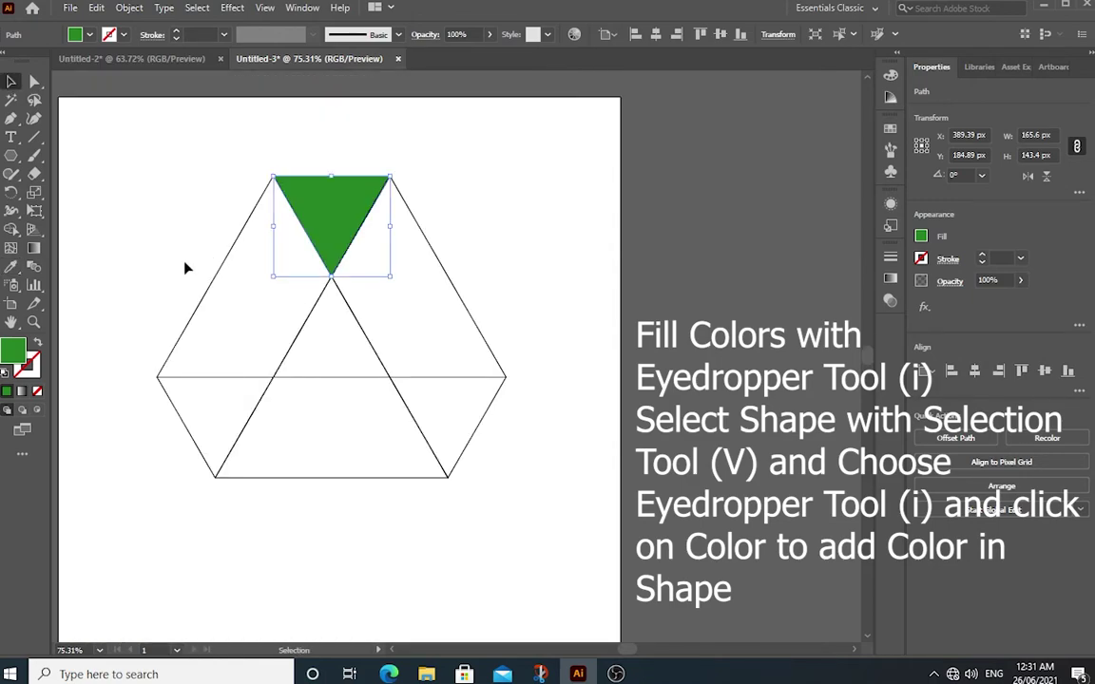
{"action": "left_click", "coordinate": [186, 266]}
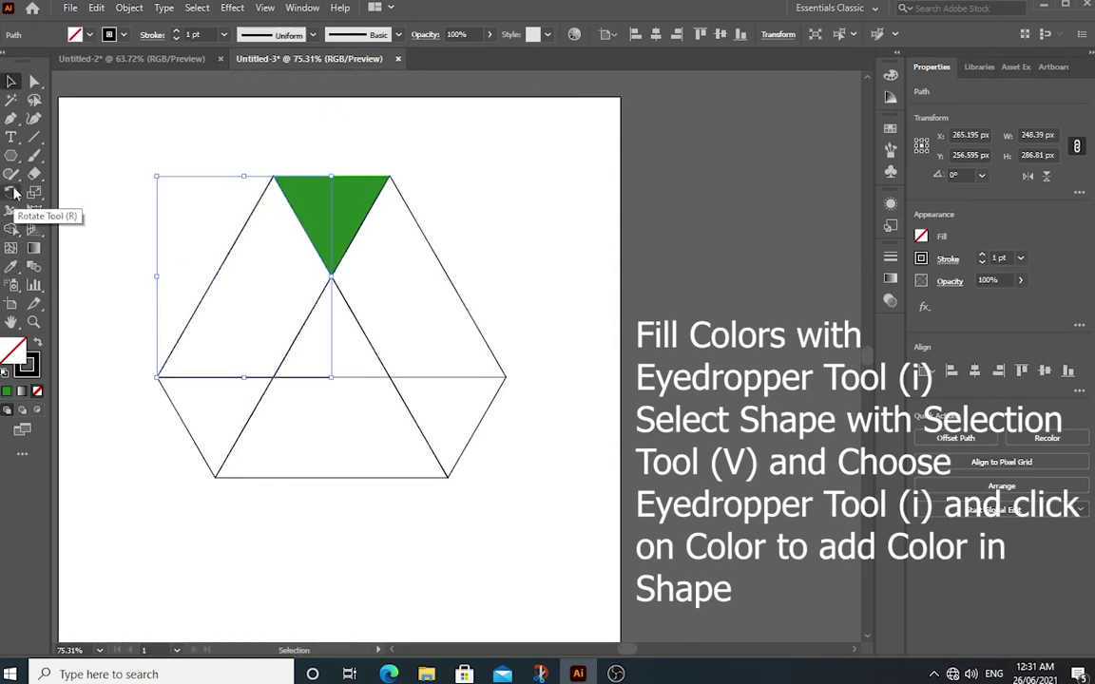
{"action": "left_click_drag", "start_coordinate": [11, 266], "coordinate": [59, 270]}
{"action": "scroll", "coordinate": [185, 488], "scroll_direction": "down", "scroll_amount": 5}
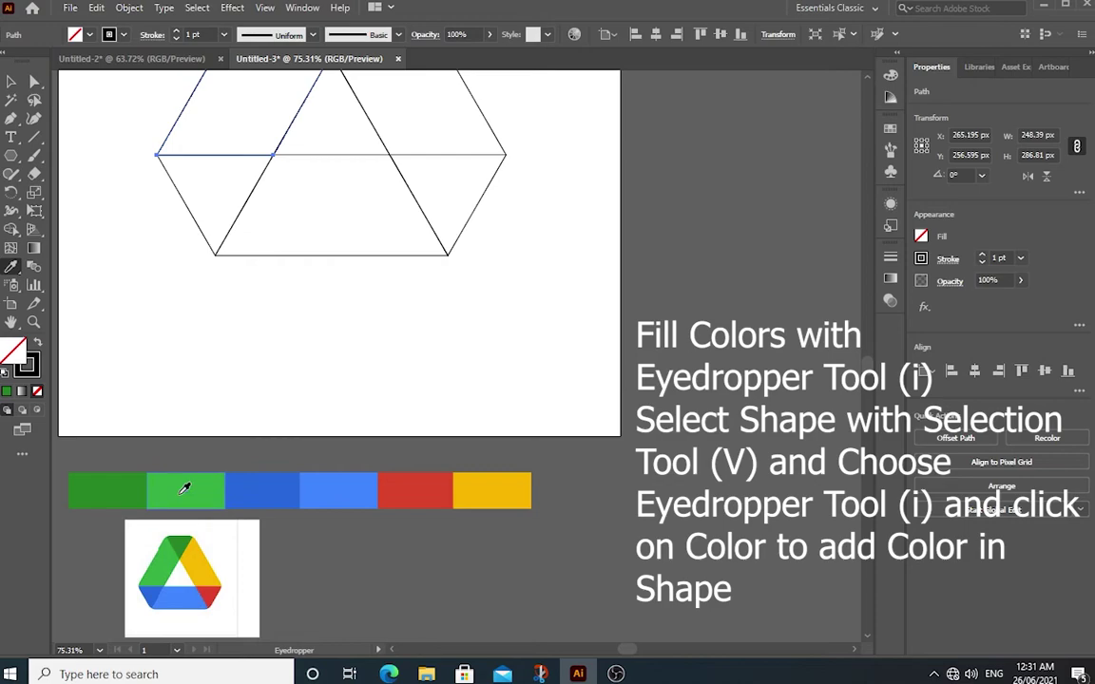
{"action": "left_click", "coordinate": [186, 488]}
{"action": "scroll", "coordinate": [115, 345], "scroll_direction": "up", "scroll_amount": 4}
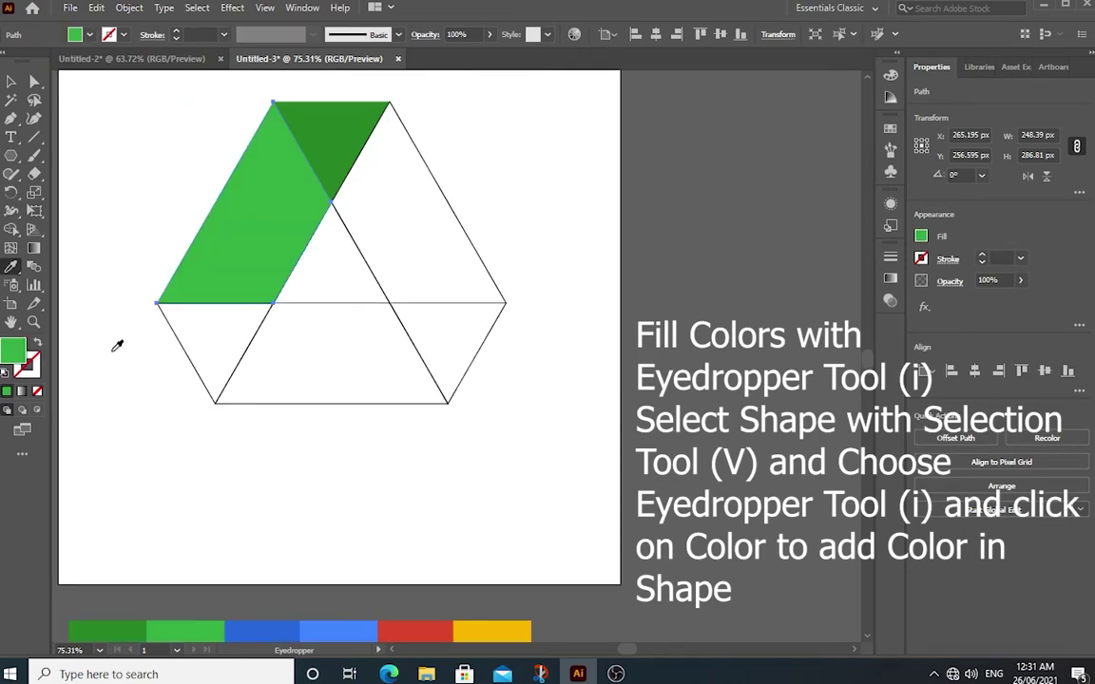
Fill the lower-left inverted triangle with the darker blue swatch using the Eyedropper
{"action": "left_click", "coordinate": [10, 81]}
{"action": "left_click", "coordinate": [187, 381]}
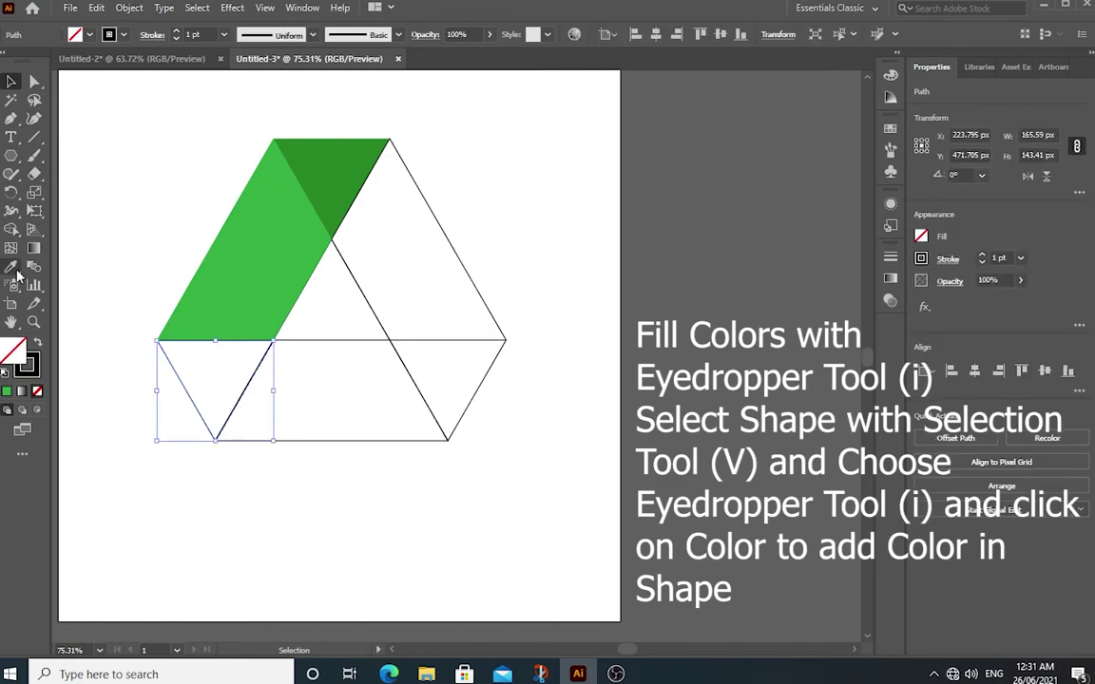
{"action": "left_click_drag", "start_coordinate": [17, 271], "coordinate": [43, 269]}
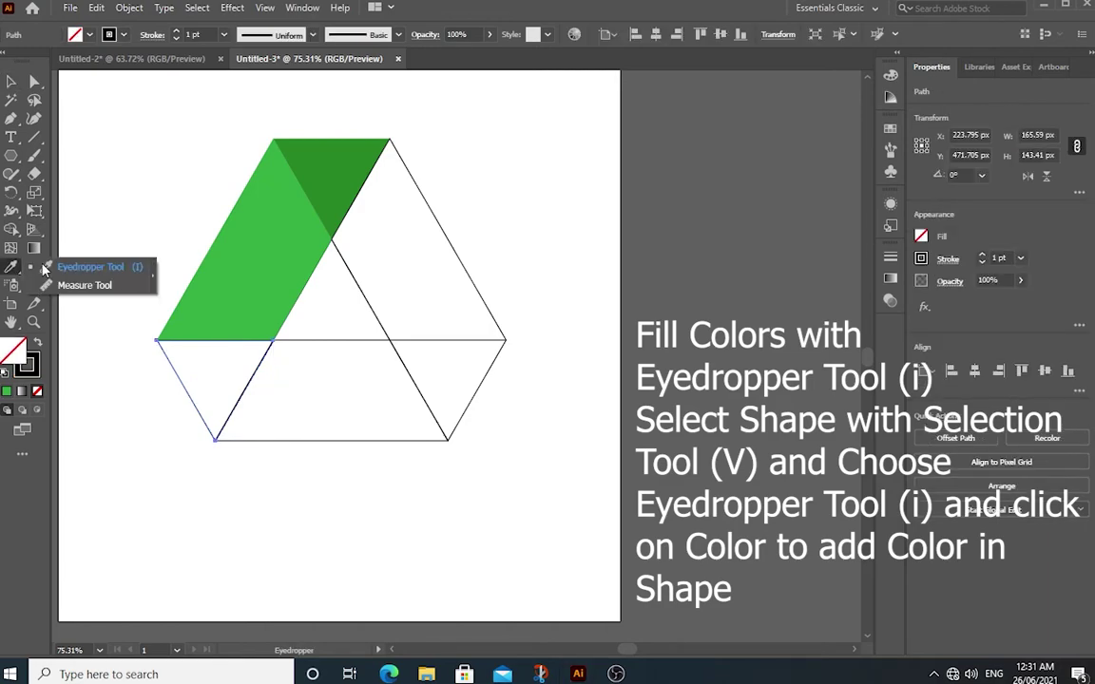
{"action": "left_click", "coordinate": [90, 269]}
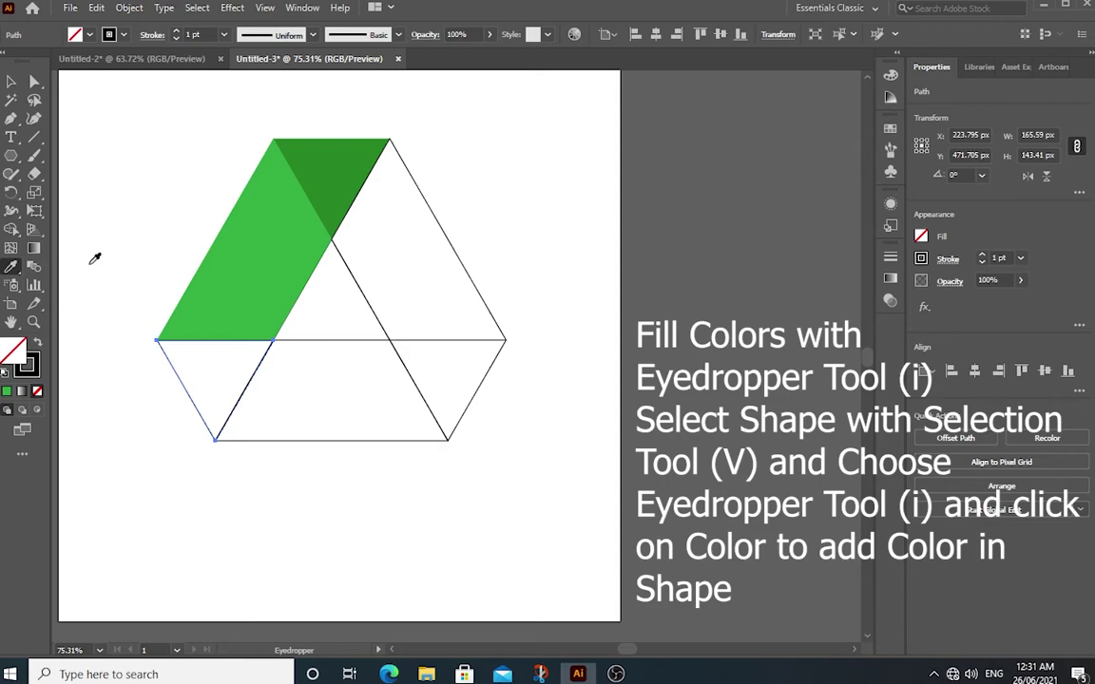
{"action": "scroll", "coordinate": [95, 259], "scroll_direction": "down", "scroll_amount": 3}
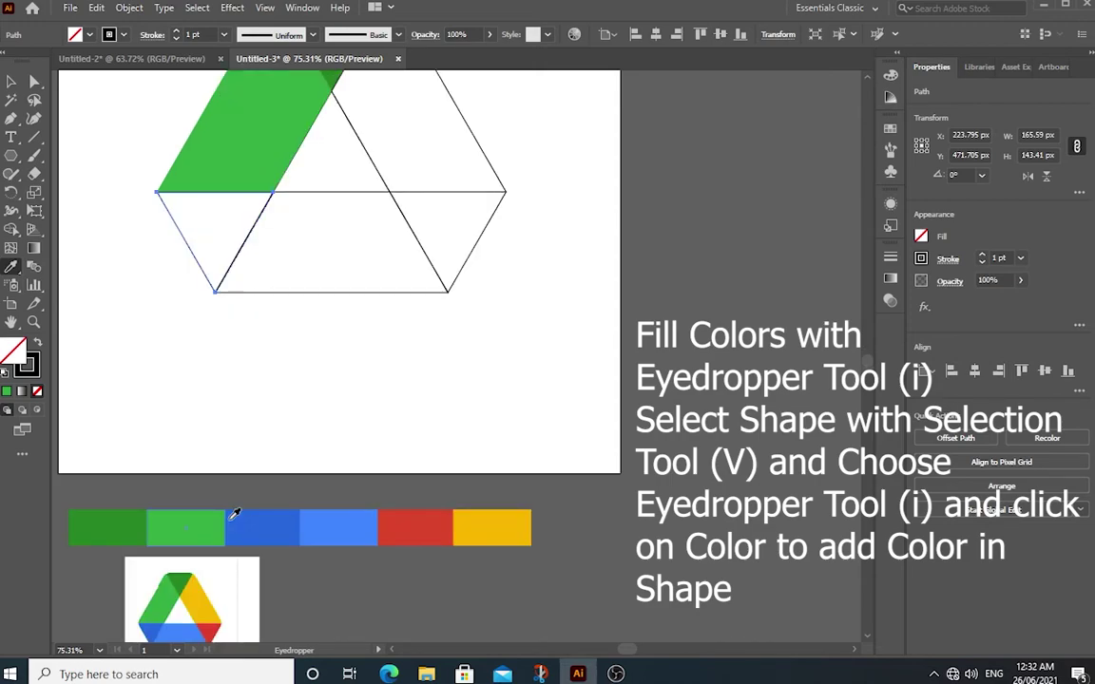
{"action": "left_click", "coordinate": [276, 521]}
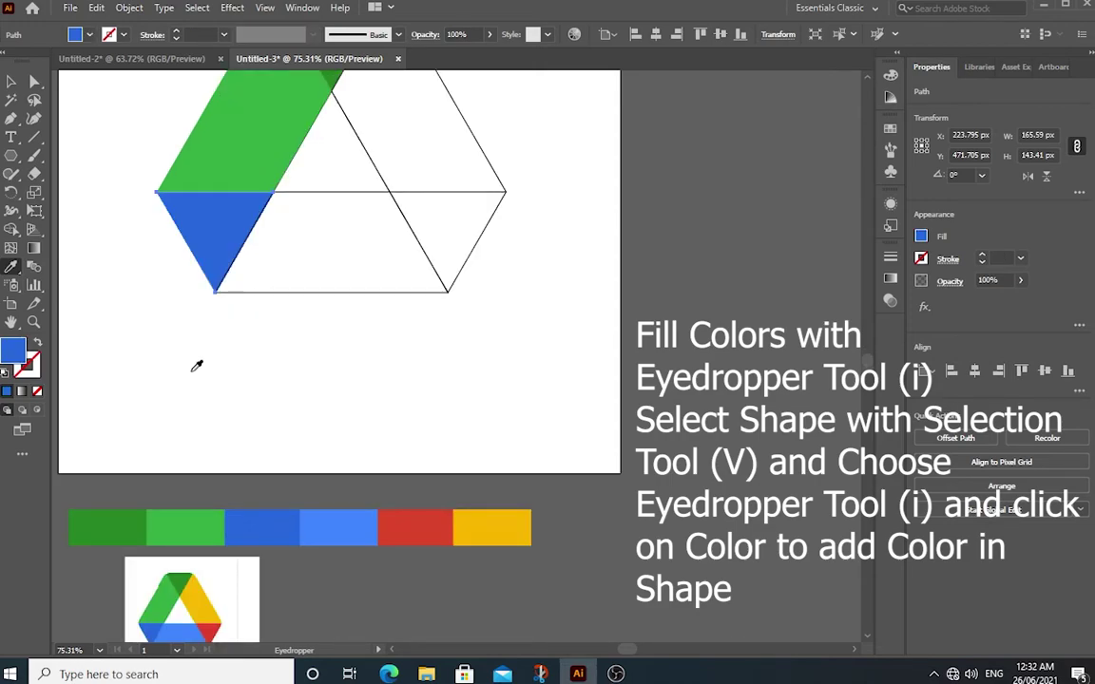
{"action": "key", "text": "v"}
{"action": "scroll", "coordinate": [319, 454], "scroll_direction": "up", "scroll_amount": 3}
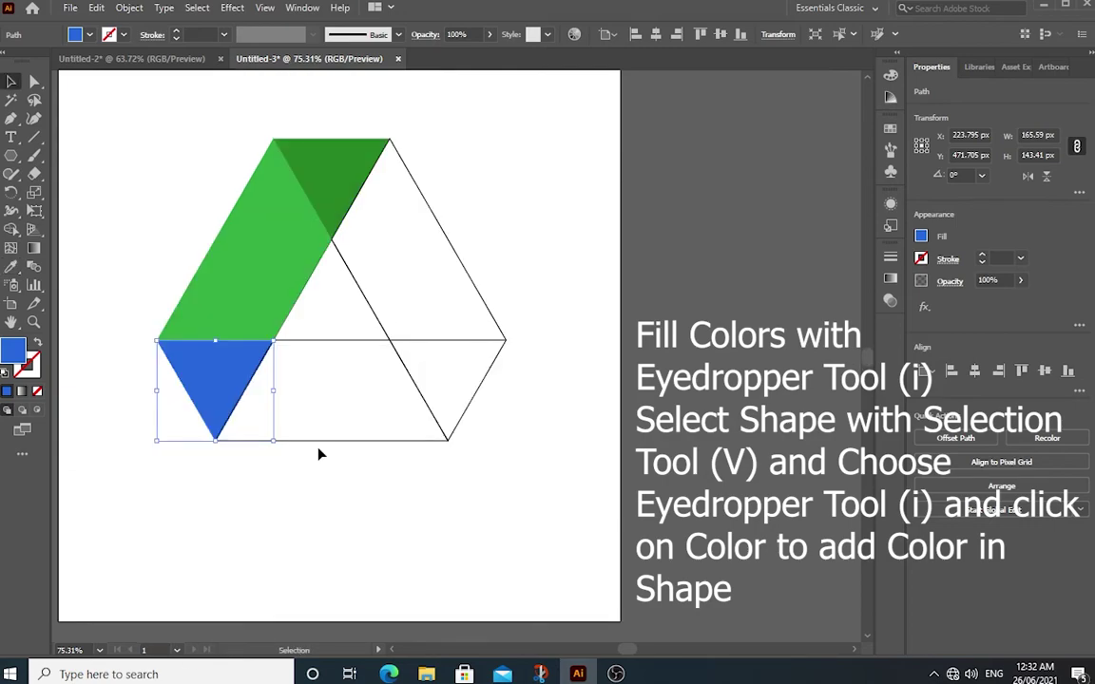
Fill the bottom trapezoid with the lighter blue swatch below the artboard using the Eyedropper
{"action": "left_click", "coordinate": [321, 450]}
{"action": "left_click", "coordinate": [326, 440]}
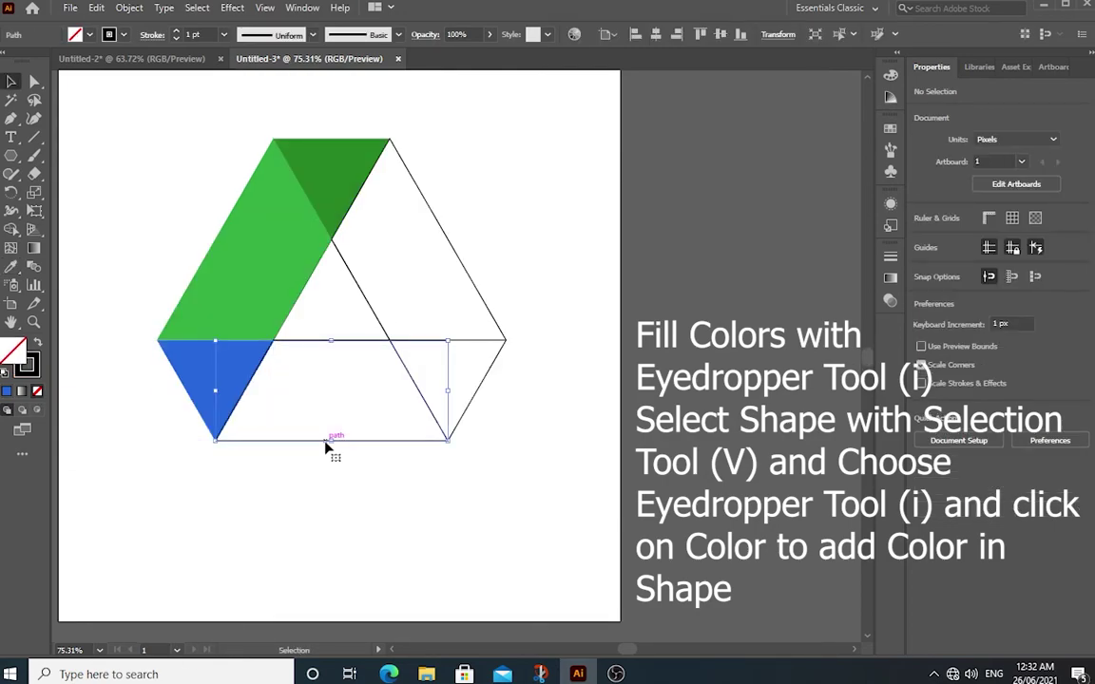
{"action": "left_click", "coordinate": [325, 444]}
{"action": "key", "text": "i"}
{"action": "scroll", "coordinate": [107, 394], "scroll_direction": "down", "scroll_amount": 3}
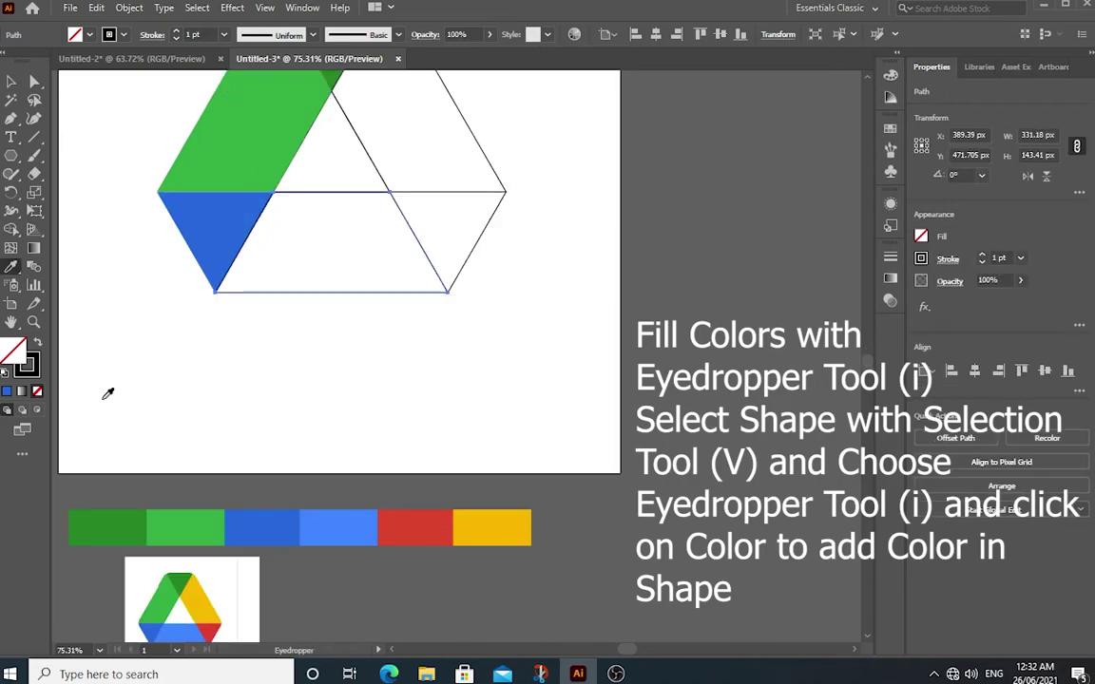
{"action": "left_click", "coordinate": [342, 519]}
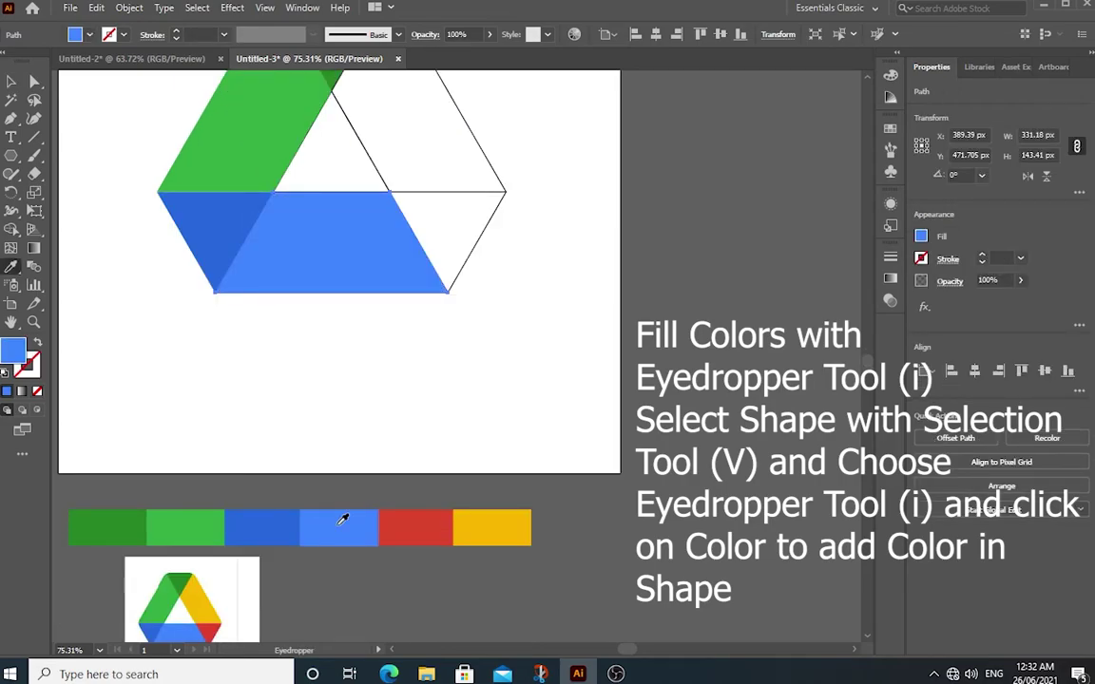
Fill the lower-right inverted triangle with the red swatch using the Eyedropper
{"action": "scroll", "coordinate": [342, 519], "scroll_direction": "up", "scroll_amount": 3}
{"action": "left_click", "coordinate": [10, 83]}
{"action": "left_click", "coordinate": [480, 361]}
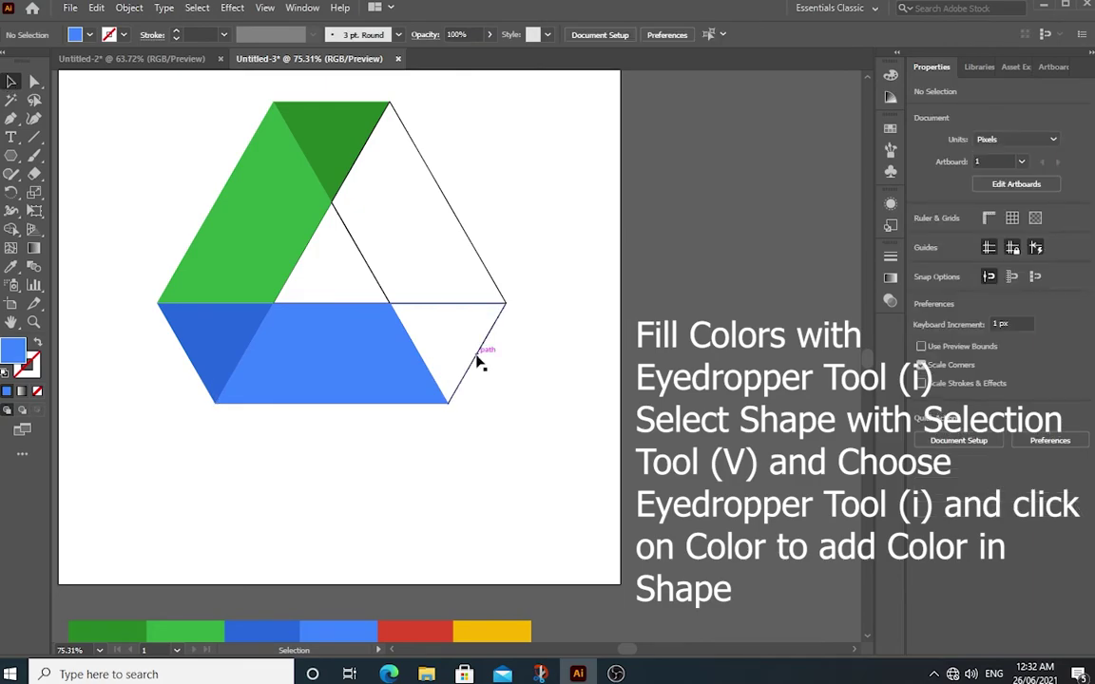
{"action": "left_click", "coordinate": [479, 360]}
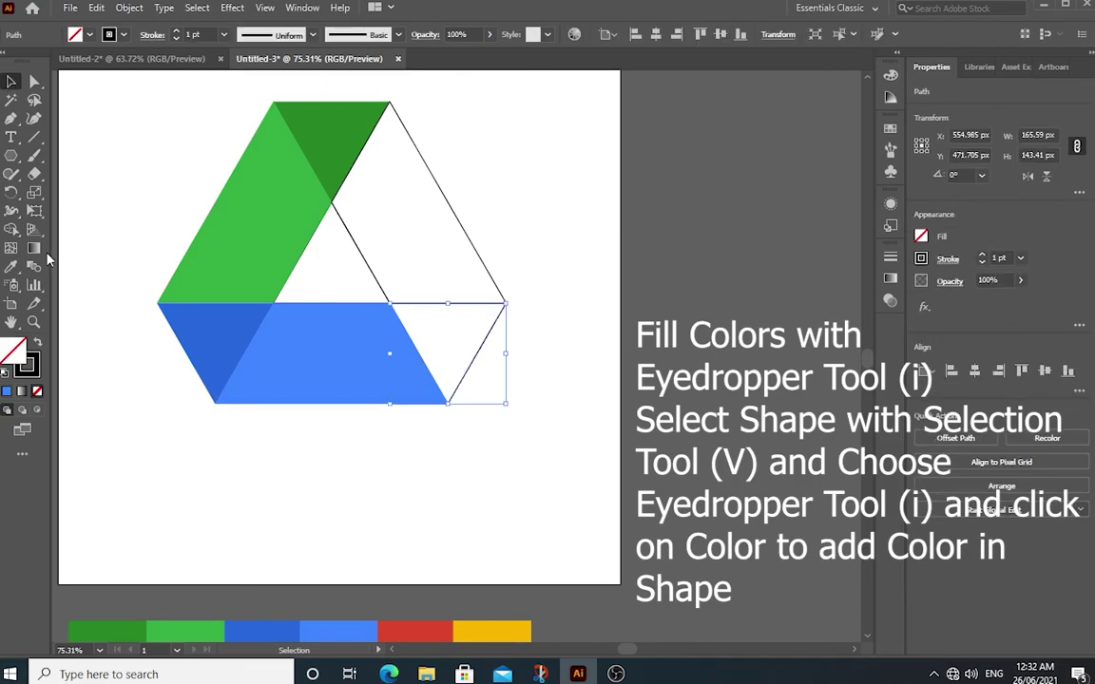
{"action": "key", "text": "i"}
{"action": "scroll", "coordinate": [403, 471], "scroll_direction": "down", "scroll_amount": 3}
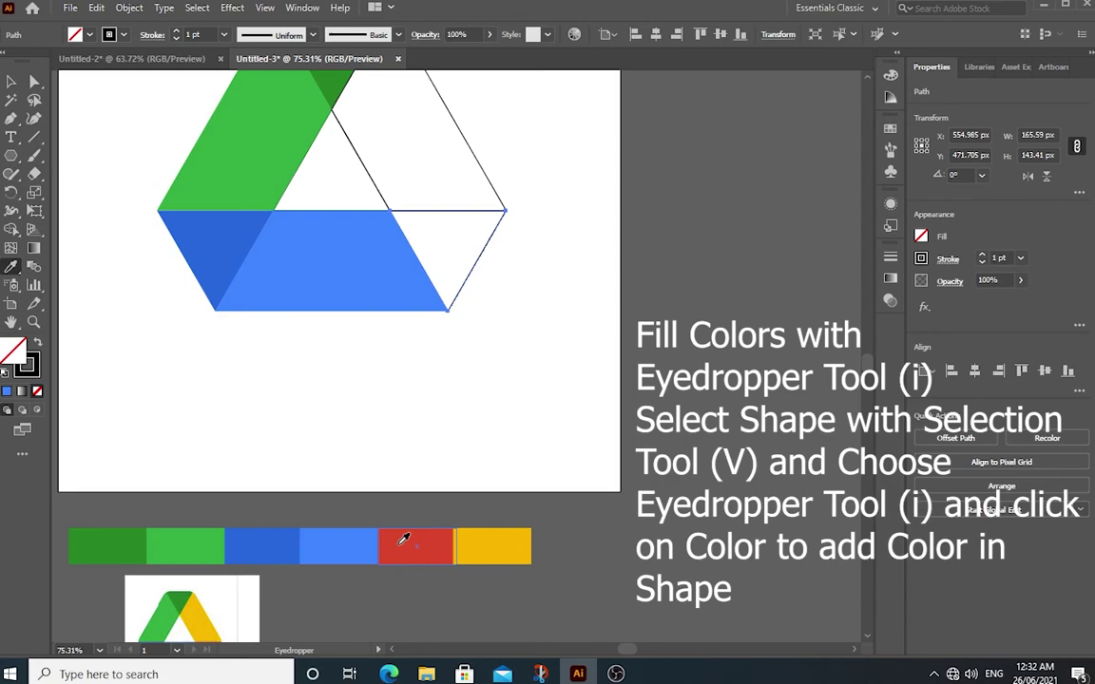
{"action": "scroll", "coordinate": [418, 522], "scroll_direction": "down", "scroll_amount": 1}
{"action": "left_click", "coordinate": [430, 506]}
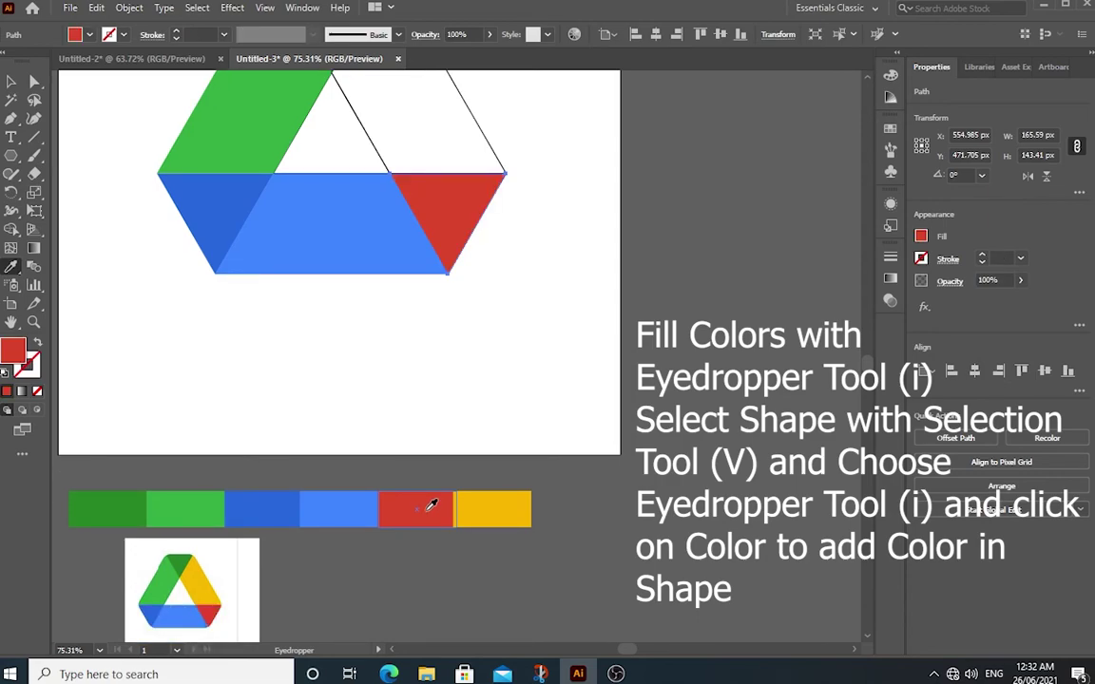
Fill the right parallelogram with the yellow swatch using the Eyedropper
{"action": "key", "text": "v"}
{"action": "scroll", "coordinate": [439, 226], "scroll_direction": "up", "scroll_amount": 4}
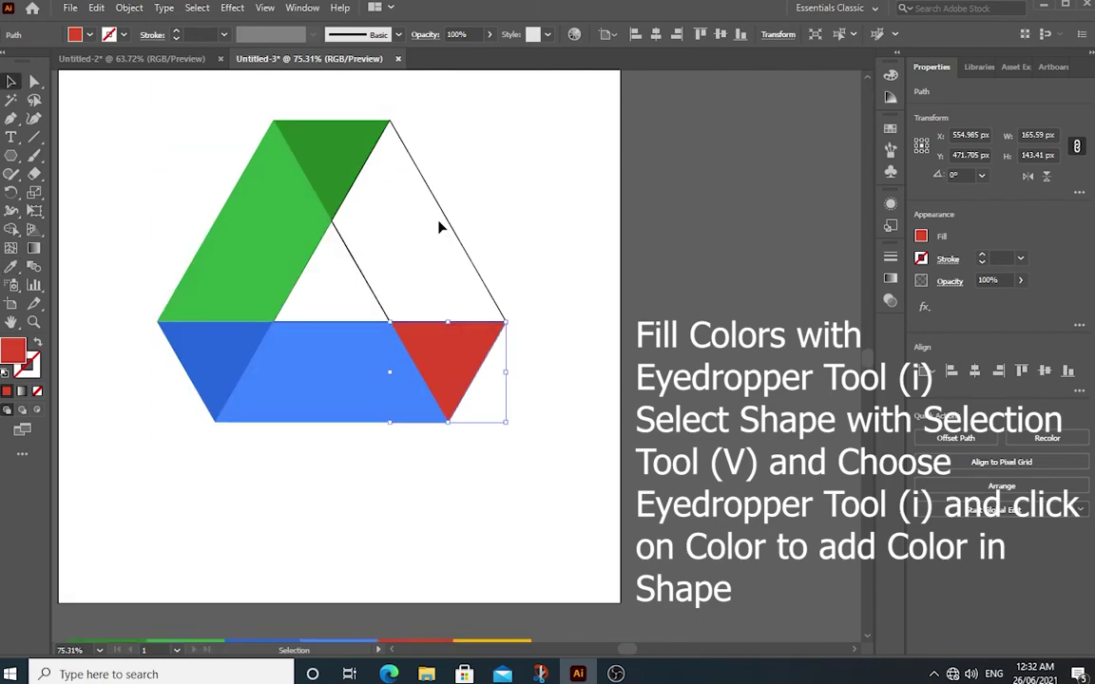
{"action": "left_click", "coordinate": [439, 226]}
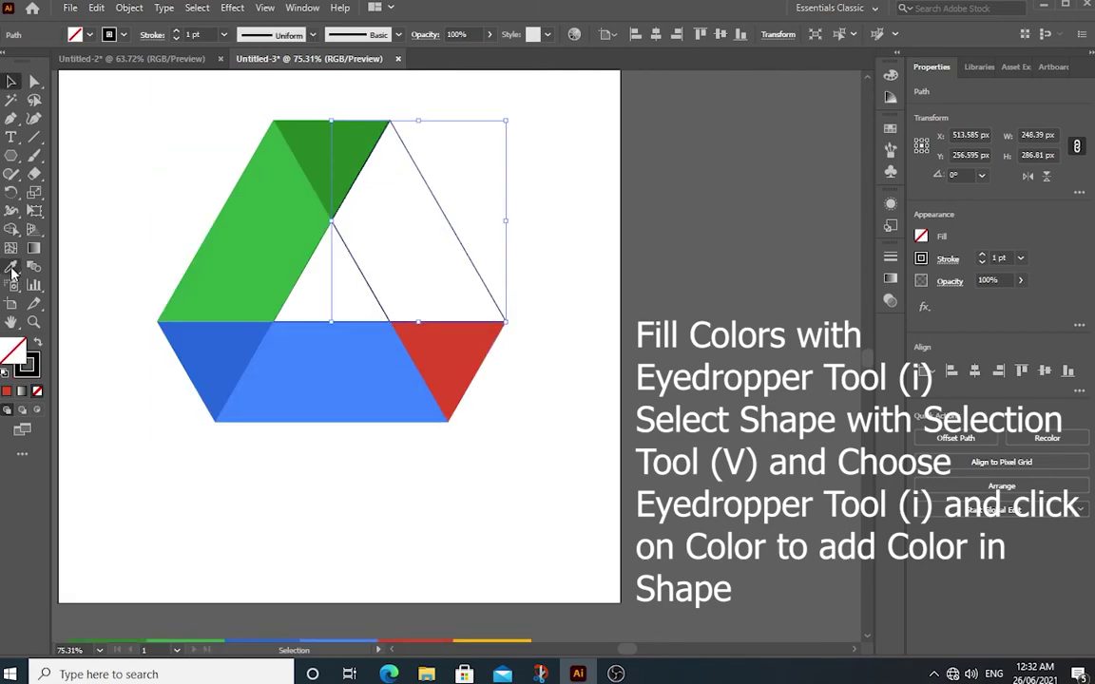
{"action": "left_click", "coordinate": [11, 271]}
{"action": "scroll", "coordinate": [503, 486], "scroll_direction": "down", "scroll_amount": 4}
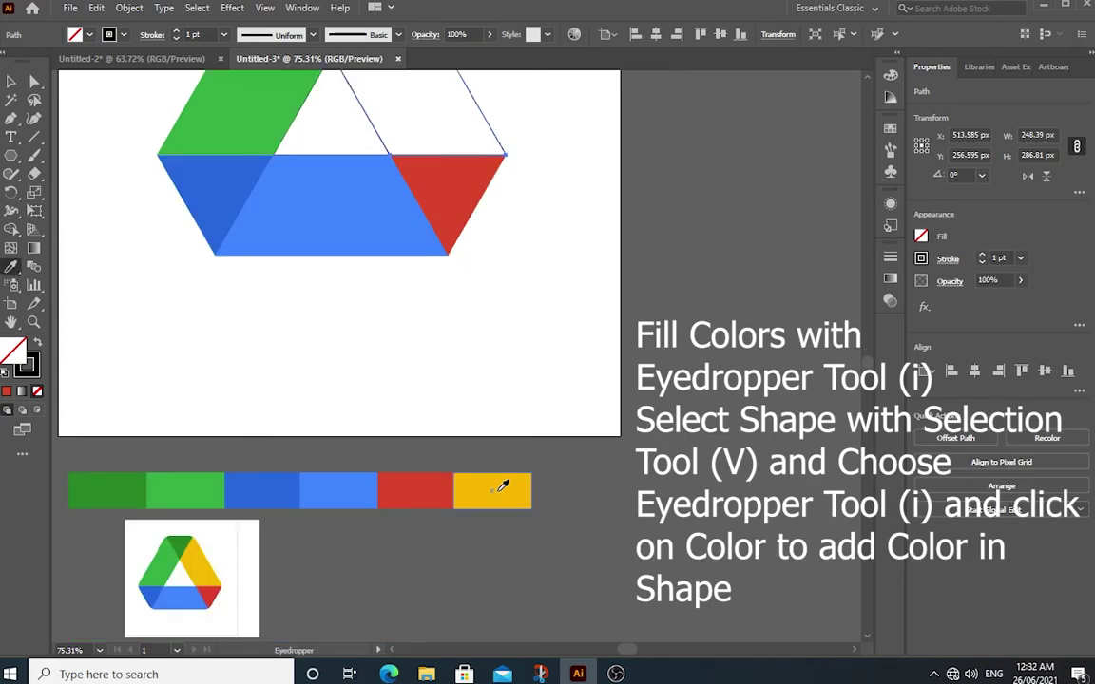
{"action": "left_click", "coordinate": [503, 486]}
Select all the colored shapes of the logo and group them
{"action": "scroll", "coordinate": [457, 397], "scroll_direction": "up", "scroll_amount": 5}
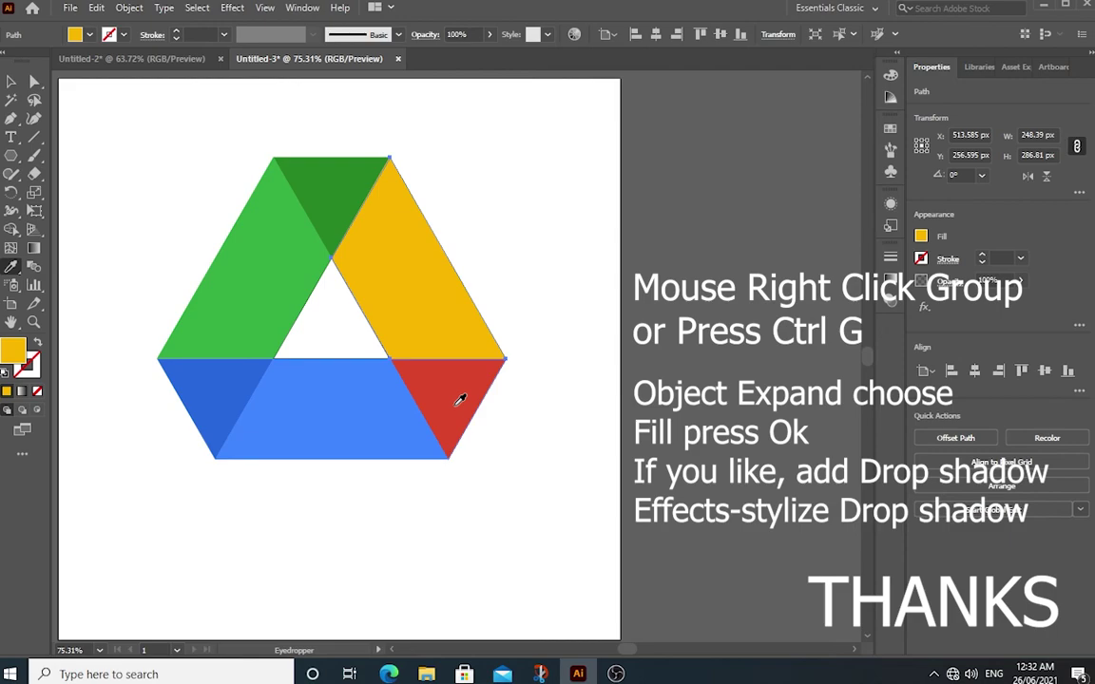
{"action": "key", "text": "v"}
{"action": "key", "text": "ctrl+a"}
{"action": "right_click", "coordinate": [356, 217]}
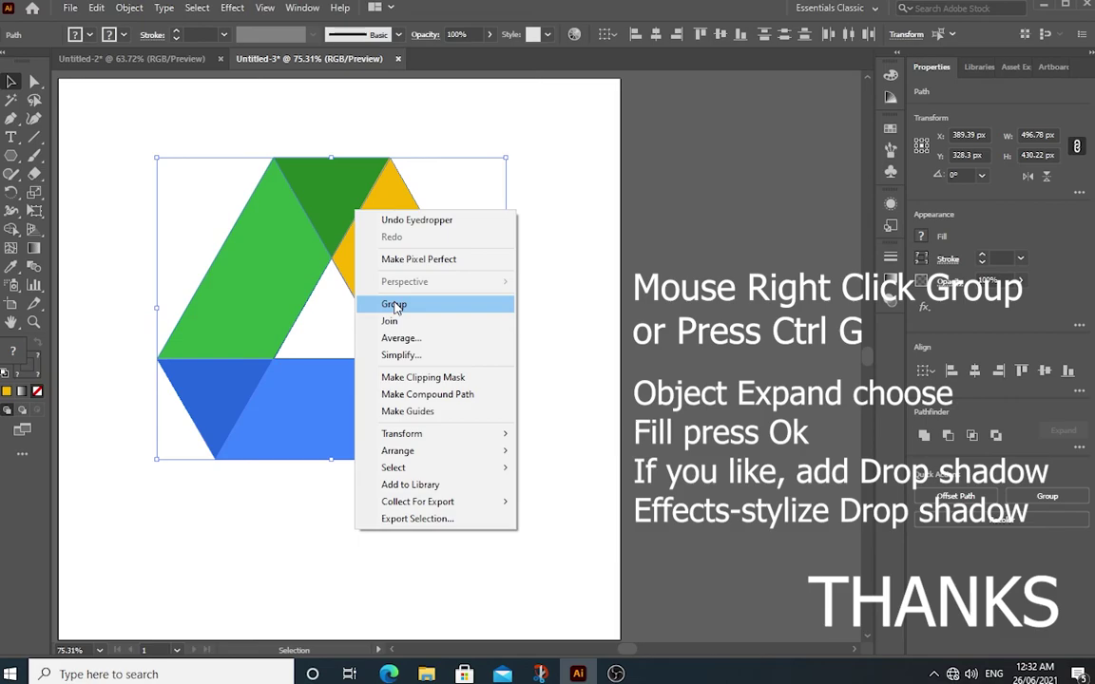
{"action": "left_click", "coordinate": [395, 305]}
Expand the grouped logo with both Fill and Stroke enabled, and deselect it
{"action": "left_click", "coordinate": [129, 8]}
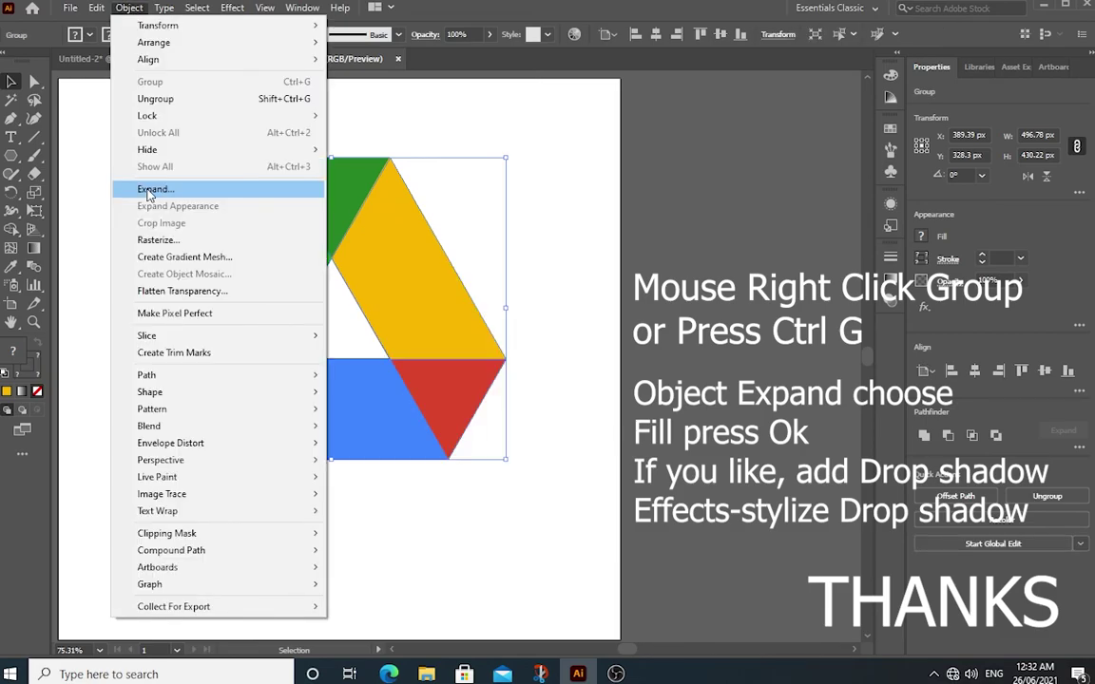
{"action": "left_click", "coordinate": [152, 190]}
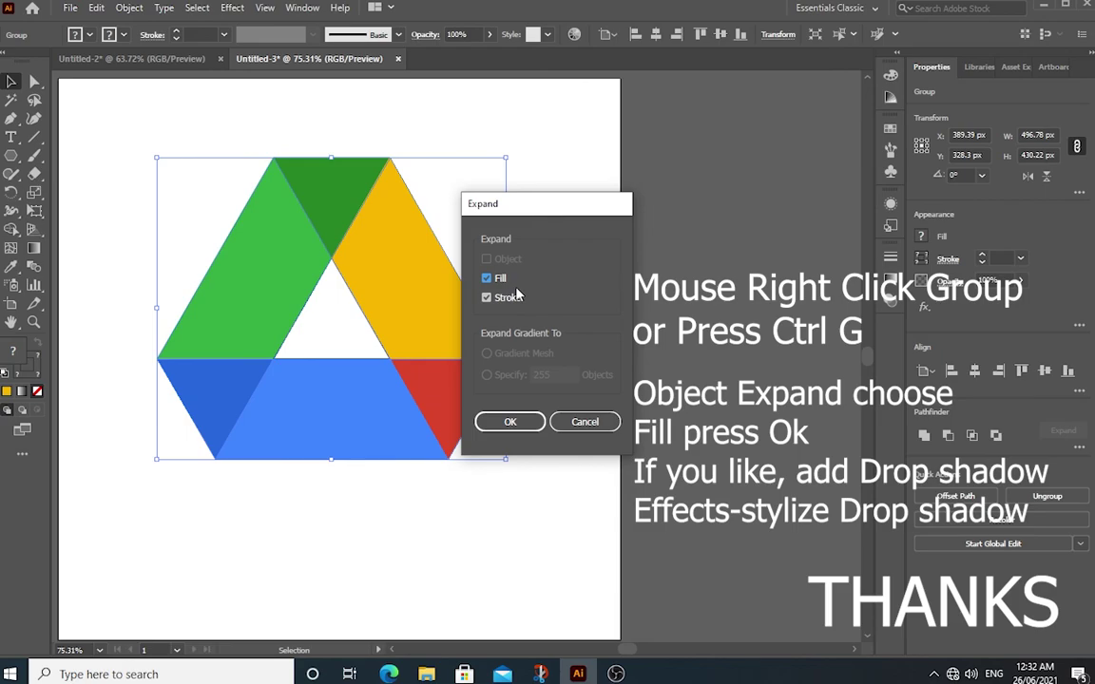
{"action": "key", "text": "Return"}
{"action": "left_click", "coordinate": [538, 326]}
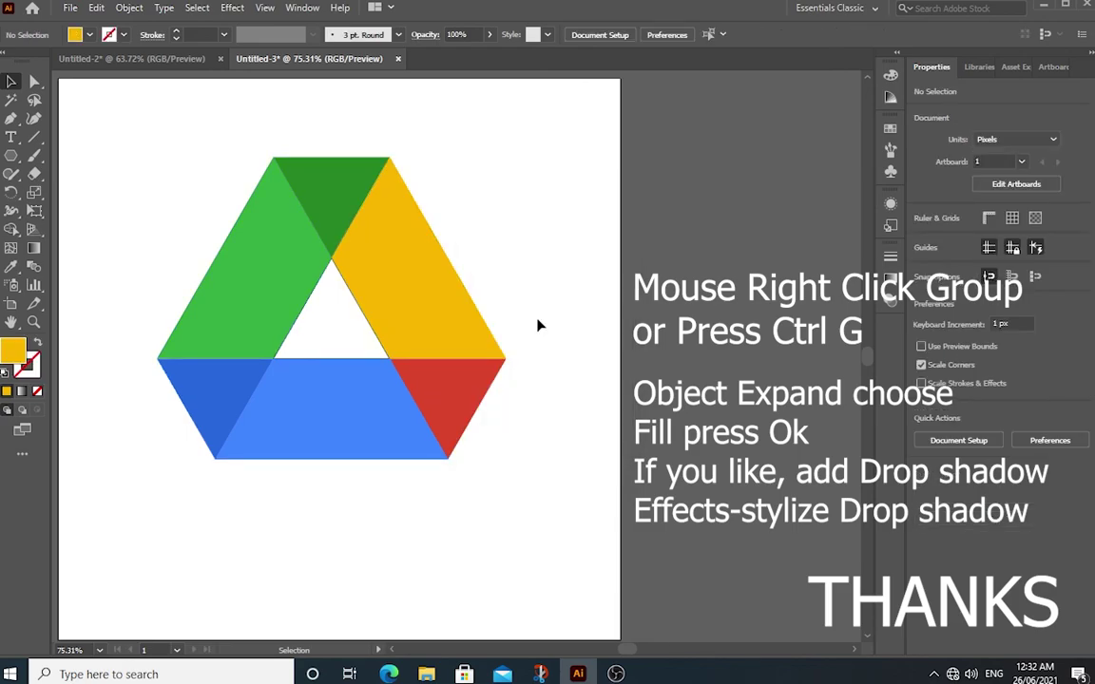